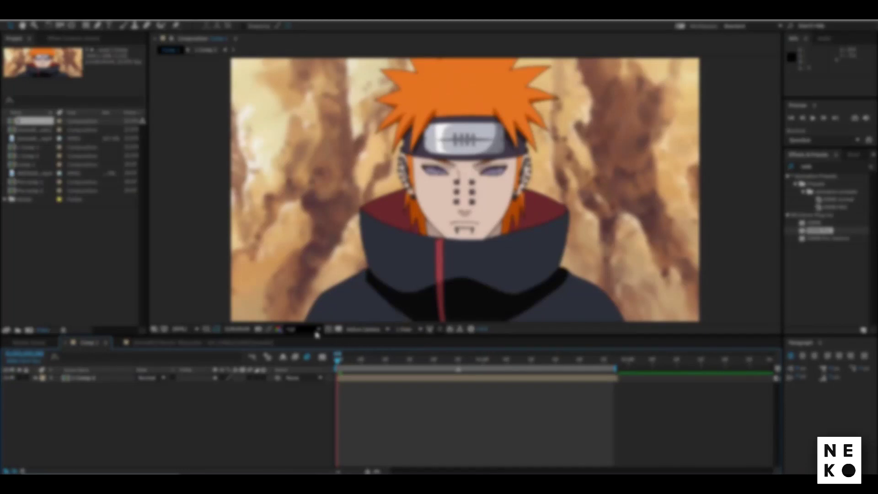
Duplicate the 1 Comp 2 layer, select the upper copy and set the composition's preview resolution to Full.
click(303, 364)
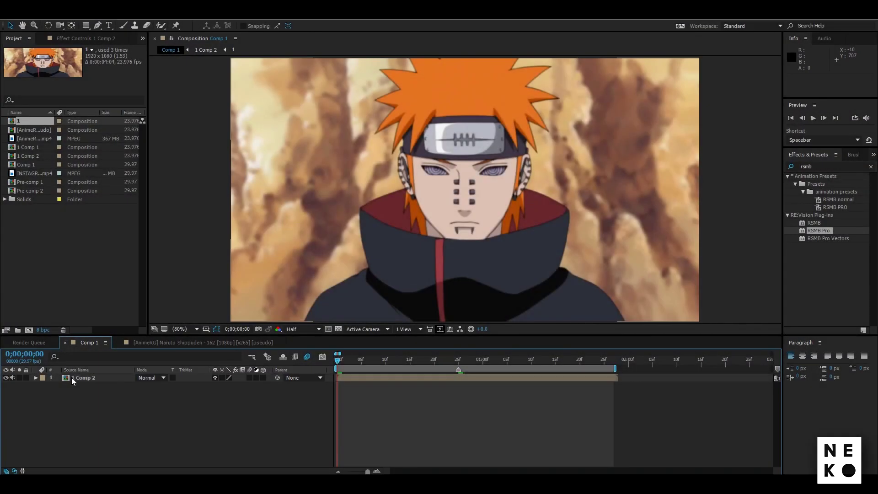
click(71, 377)
key(ctrl+c)
key(ctrl+v)
drag(13, 385, 13, 378)
click(78, 379)
click(293, 329)
click(297, 347)
Start a Pen tool mask on the upper layer, tracing the outer edge of the shoulder from below the frame upward.
key(g)
scroll(388, 226, up, 7)
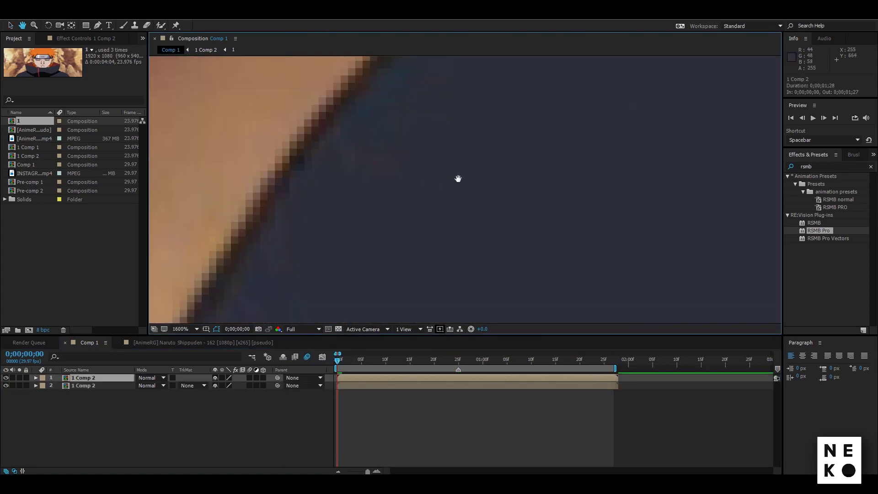
scroll(457, 178, down, 2)
drag(350, 291, 362, 281)
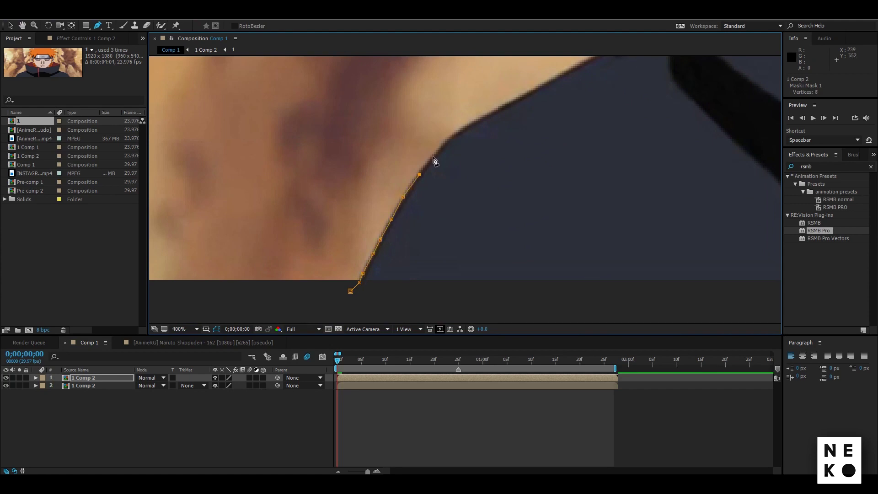
click(535, 88)
key(y)
drag(604, 124, 502, 186)
key(ctrl+z)
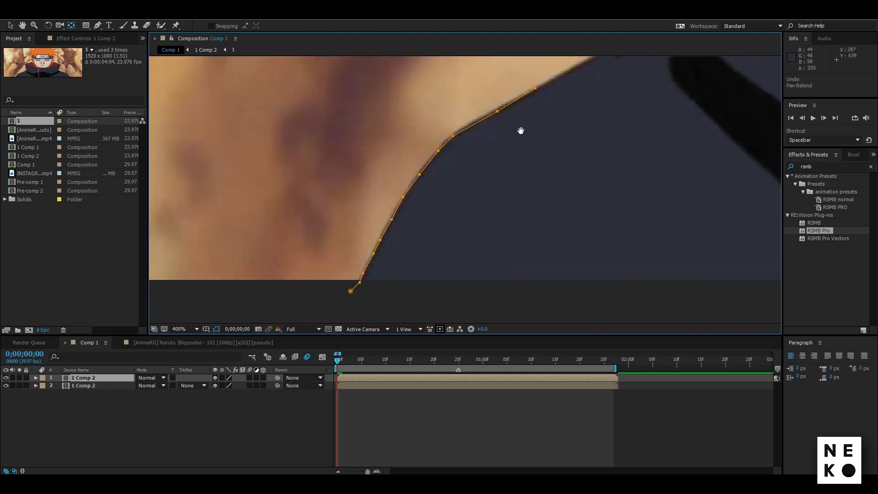
Continue the mask path around the first side of the collar, the head and the spiky hair.
drag(520, 130, 357, 274)
key(g)
click(493, 195)
click(505, 189)
drag(494, 158, 478, 238)
click(479, 242)
click(472, 220)
drag(503, 150, 535, 280)
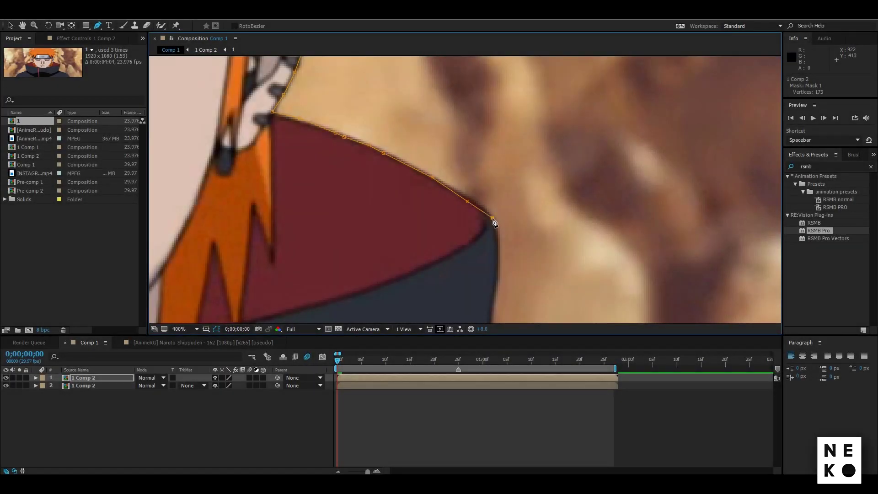
Continue the mask path down the far side of the collar and onto the other shoulder.
drag(493, 218, 430, 71)
click(432, 123)
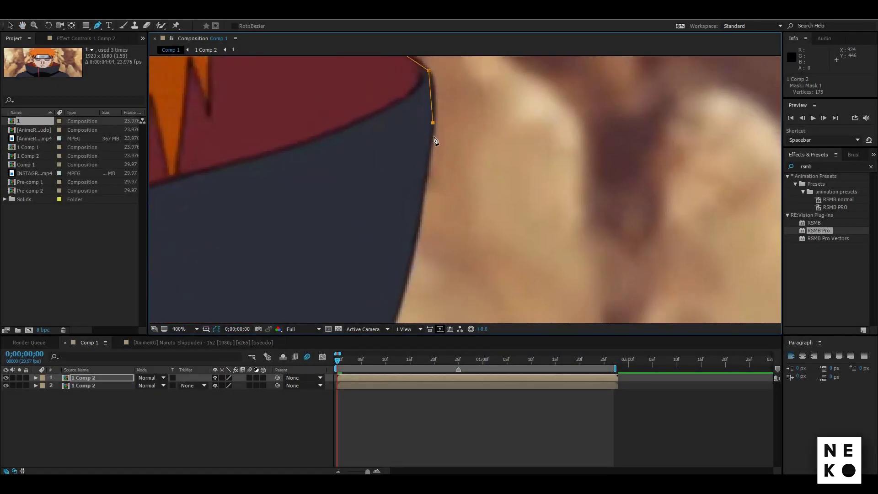
click(424, 221)
drag(424, 221, 398, 63)
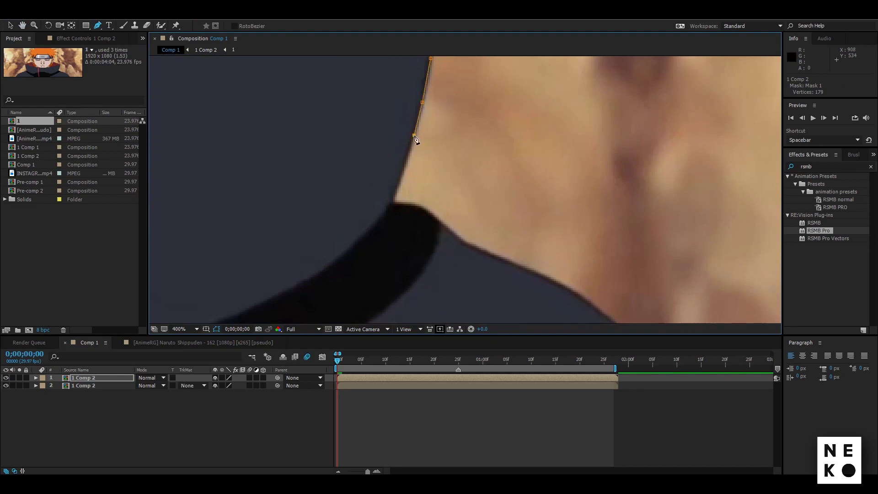
click(530, 270)
click(564, 287)
Trace the remaining shoulder edge and close the mask below the frame, then fit the composition view up to 100%.
drag(598, 274, 373, 70)
click(380, 113)
click(502, 283)
drag(183, 235, 773, 202)
click(482, 236)
click(476, 231)
drag(732, 124, 390, 257)
scroll(390, 257, down, 2)
click(195, 330)
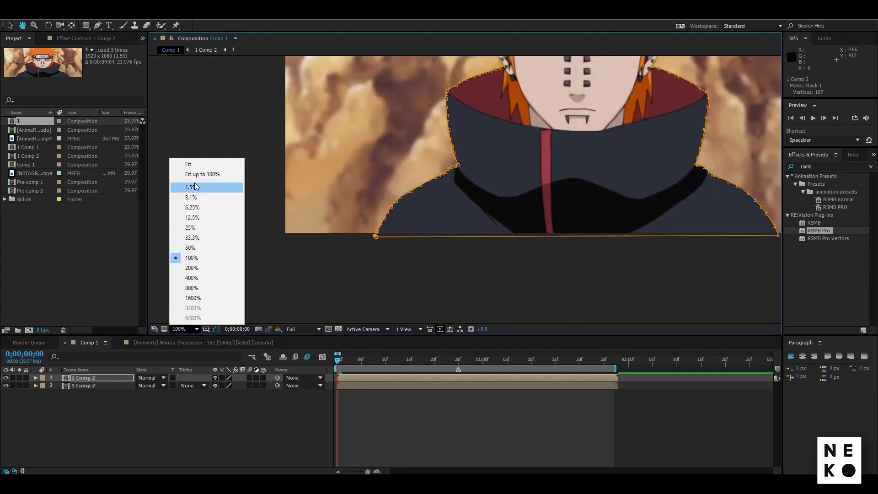
click(202, 174)
Set the Mask Feather of Mask 1 on the upper layer to 1 pixel.
key(m)
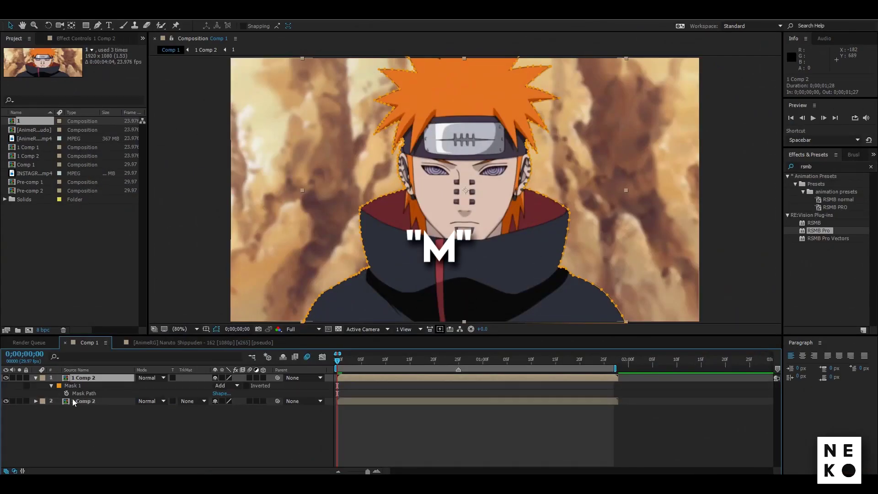
click(51, 387)
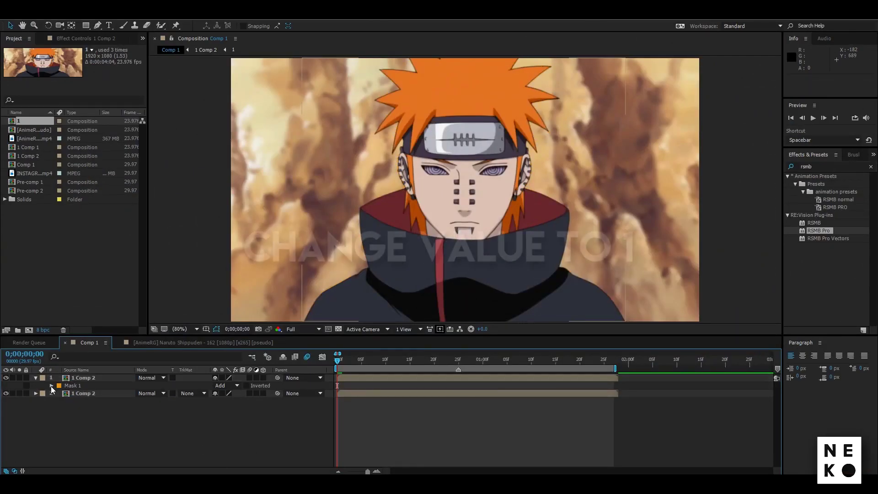
click(51, 386)
click(235, 401)
text(1)
key(Return)
click(51, 385)
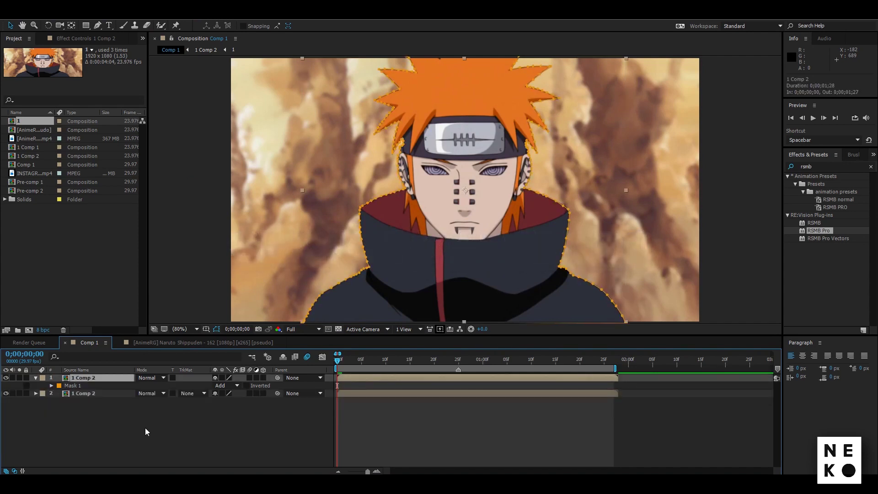
Paste two more copies of the masked layer above the existing one and collapse the original's mask properties.
key(ctrl+v)
key(ctrl+v)
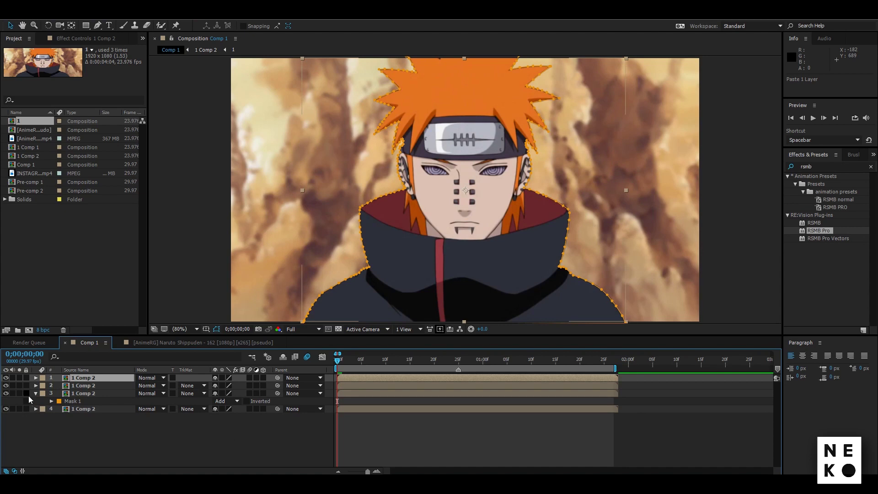
click(36, 394)
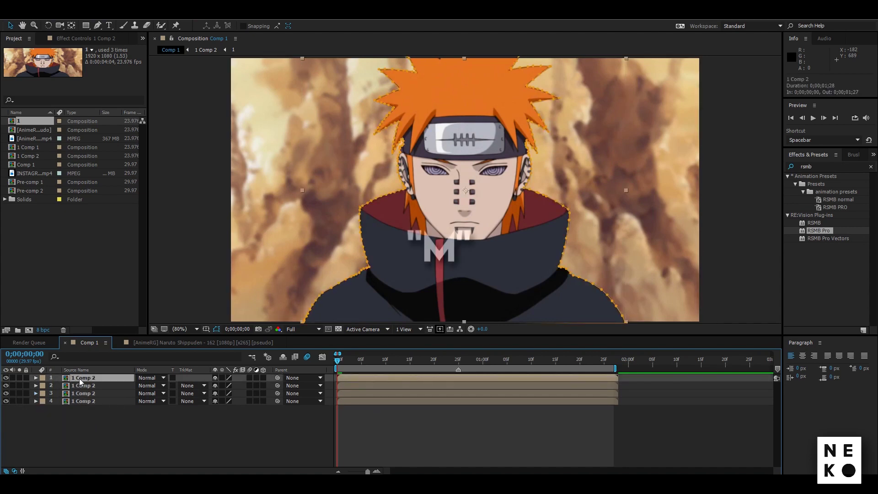
Set the Mask Expansion of Mask 1 on the topmost layer to -2 pixels.
key(m)
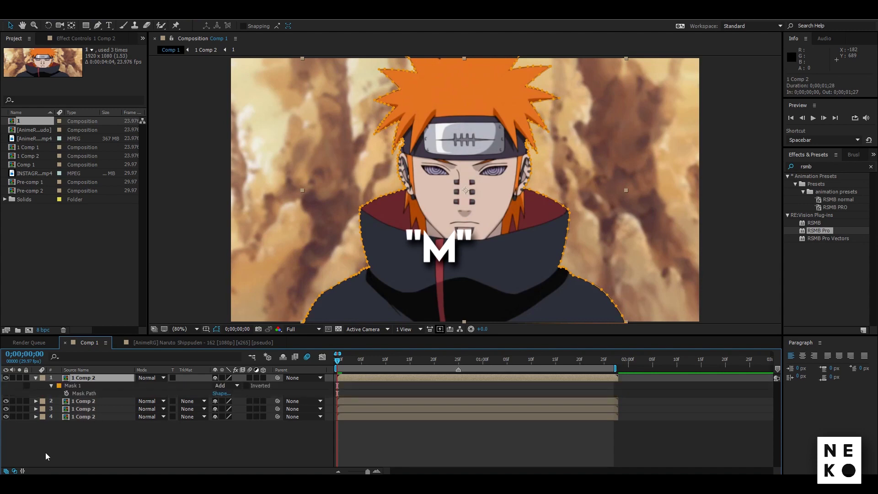
click(51, 385)
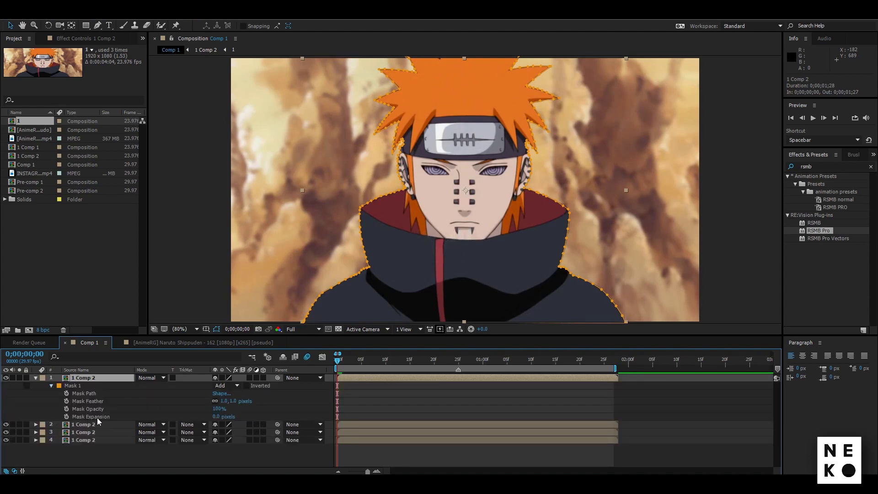
click(216, 416)
text(-2)
key(Return)
click(216, 454)
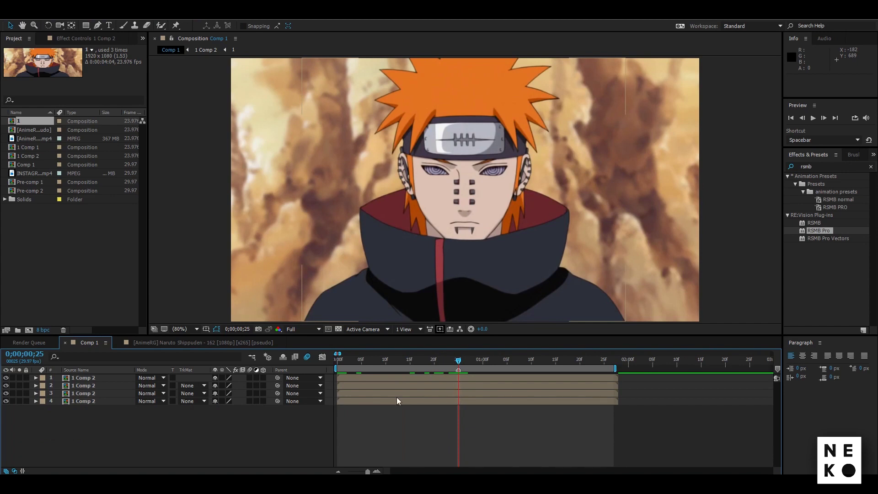
Separate the Position dimensions of layer 2 into X Position and Y Position.
click(90, 390)
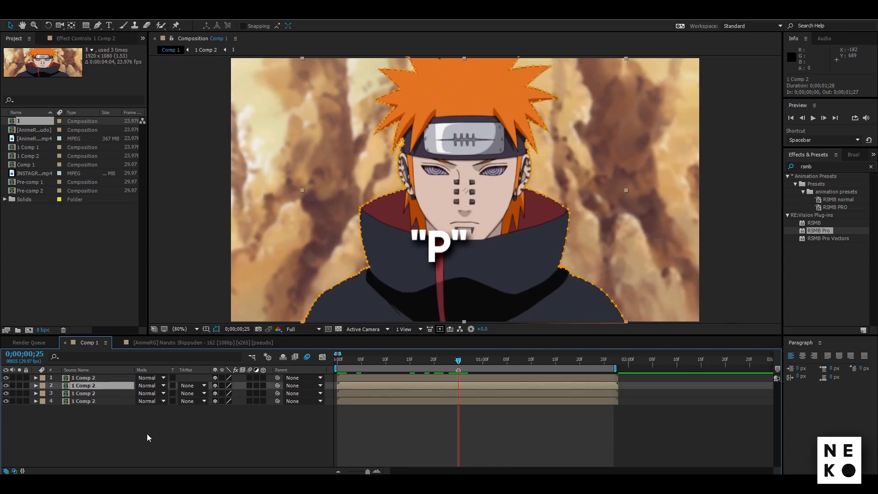
key(p)
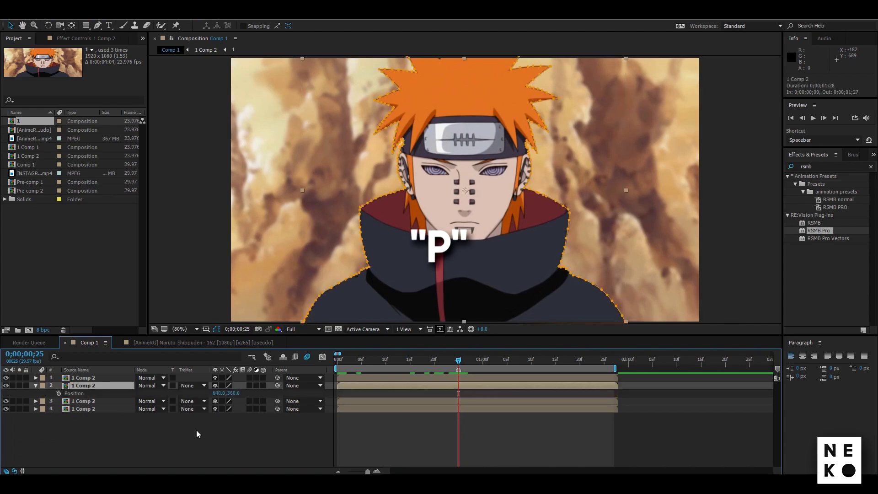
right_click(75, 395)
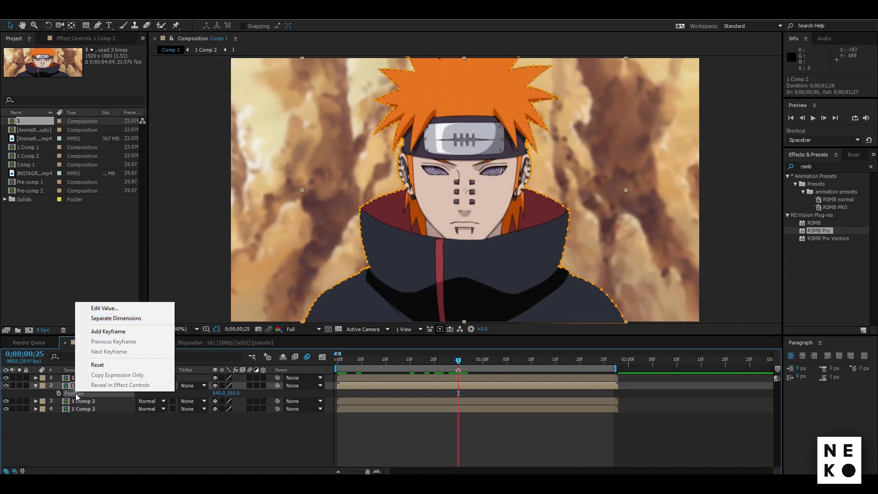
click(100, 320)
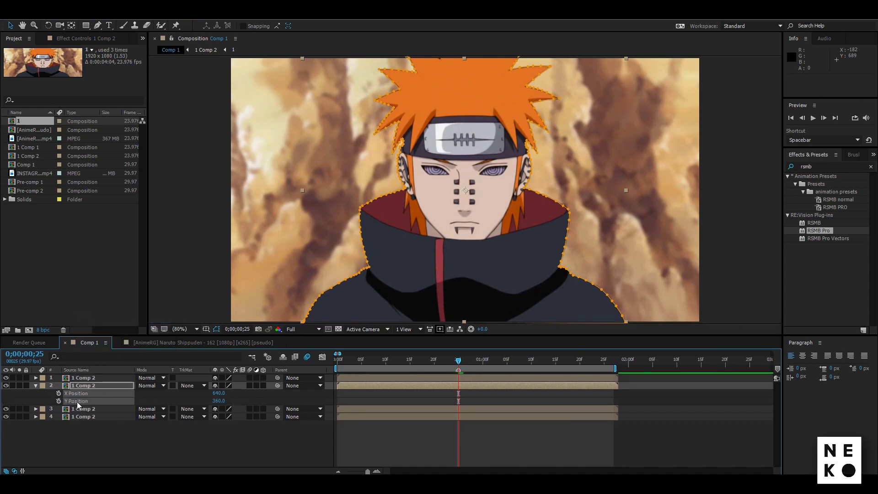
click(70, 432)
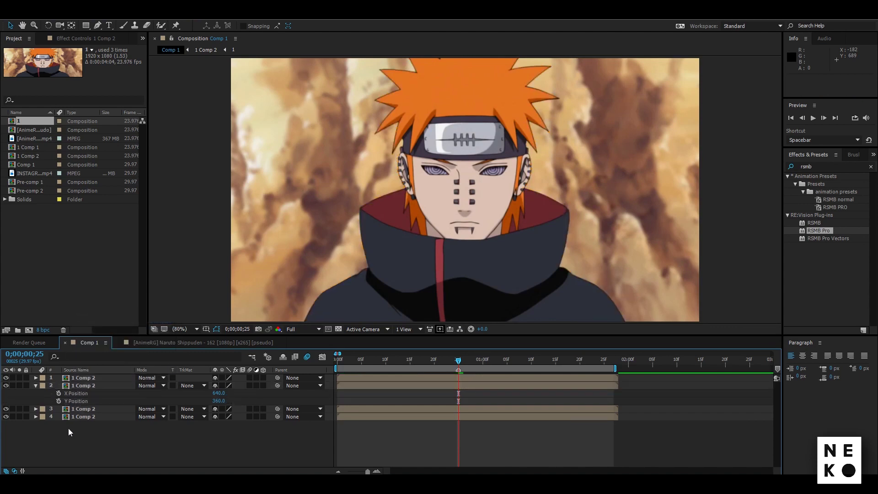
Keyframe layer 2's X Position at 0;00;00;25 and set it to 1064 fourteen frames ahead, at 0;00;01;09.
click(59, 393)
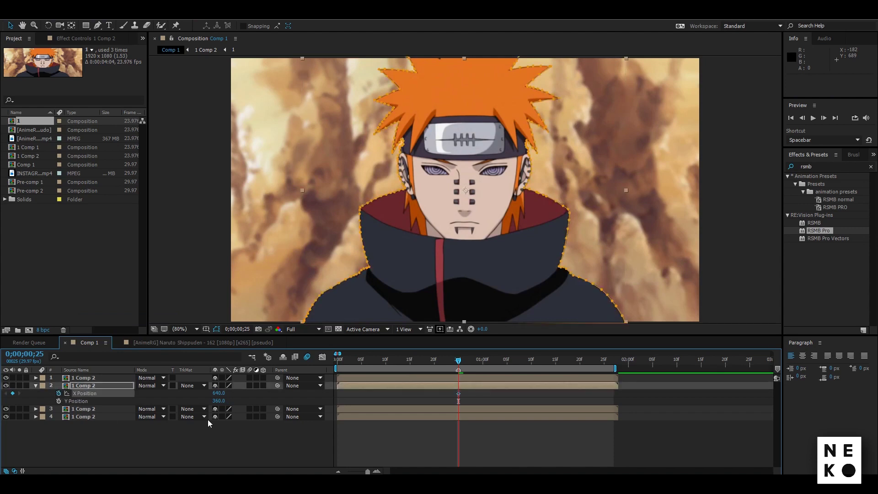
key(Page_Down)
key(Page_Down)
key(Page_Down)
key(Page_Down)
key(Page_Down)
key(Page_Down)
key(Page_Down)
key(Page_Down)
key(Page_Down)
key(Page_Down)
key(Page_Down)
key(Page_Down)
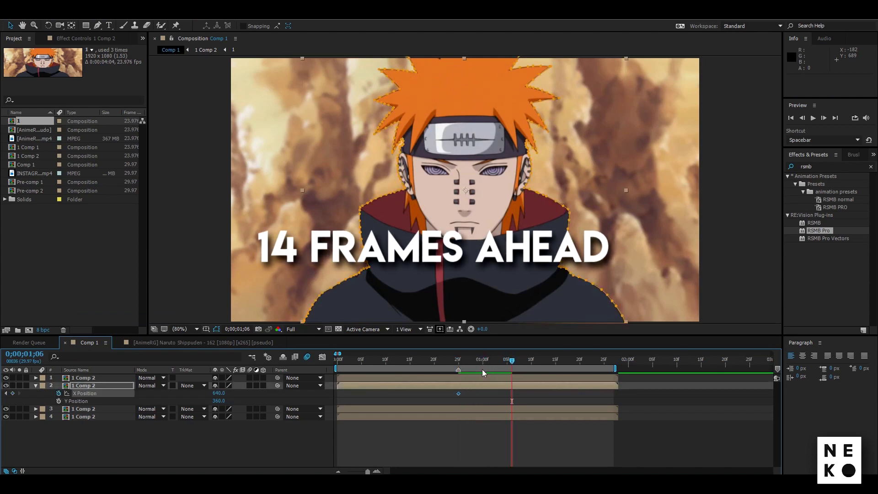
key(Page_Down)
key(Page_Down)
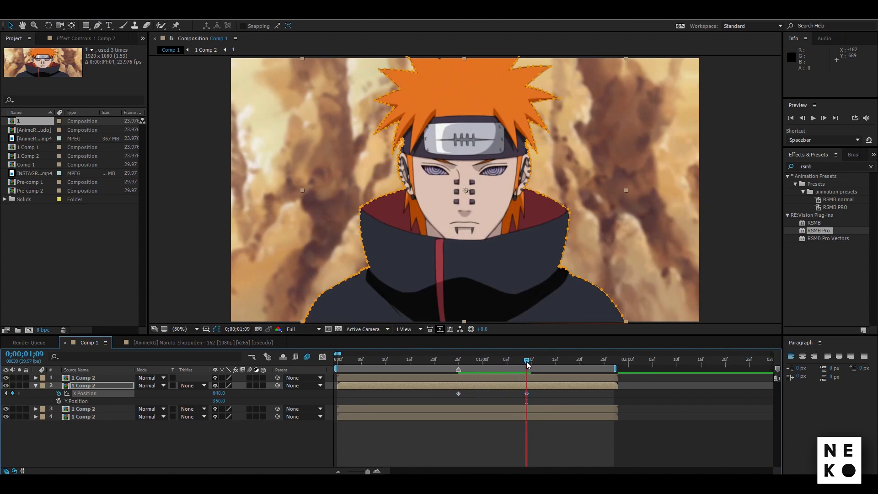
drag(216, 394, 412, 394)
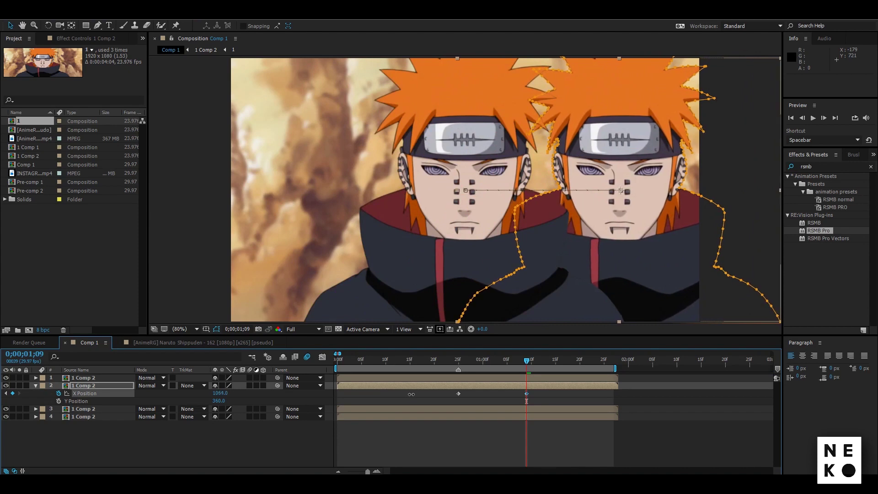
Apply Easy Ease to layer 2's X Position keyframes and shape the value graph to rise steeply and settle slowly.
drag(539, 390, 422, 395)
key(F9)
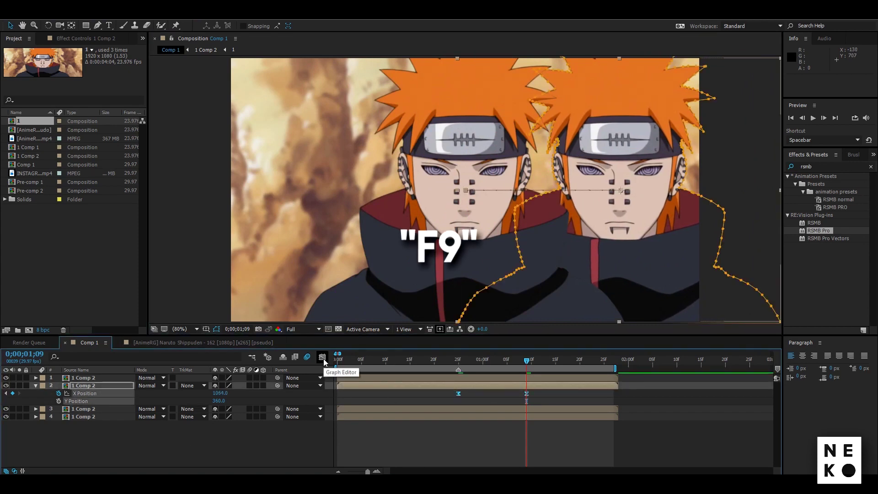
click(323, 358)
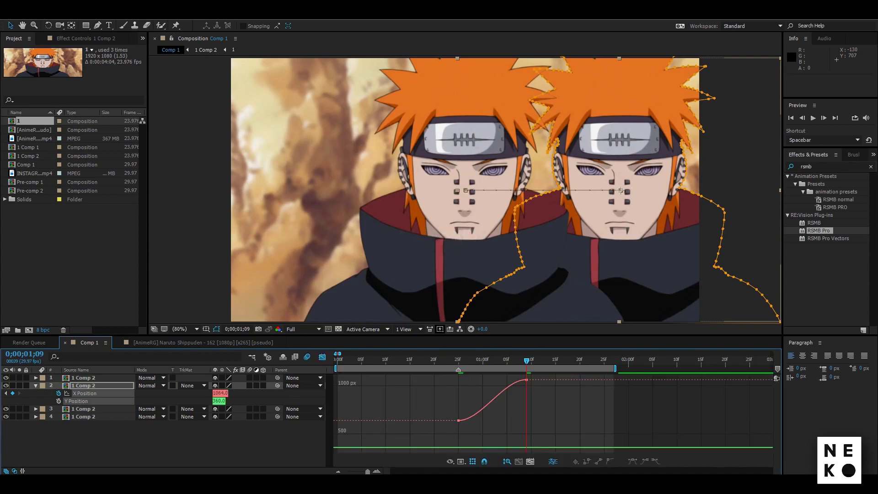
click(461, 462)
click(493, 363)
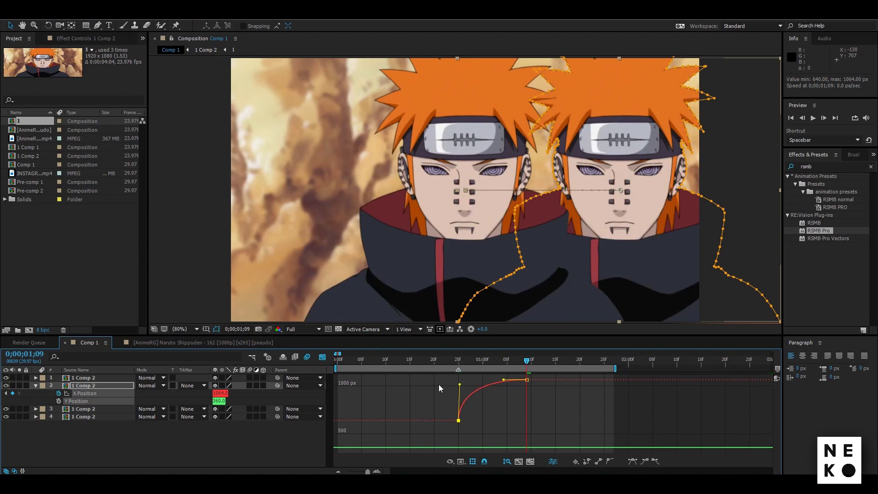
click(378, 471)
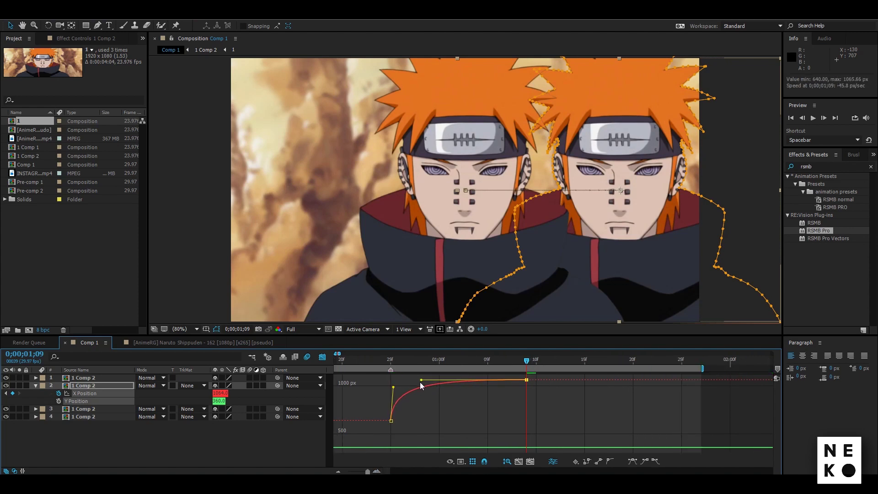
Return to 0;00;00;25 and separate layer 3's Position into X Position and Y Position.
click(387, 366)
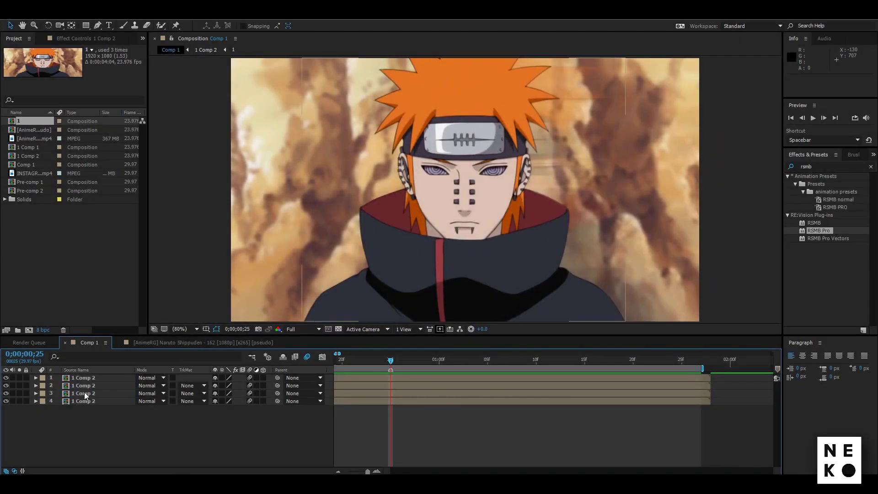
click(104, 394)
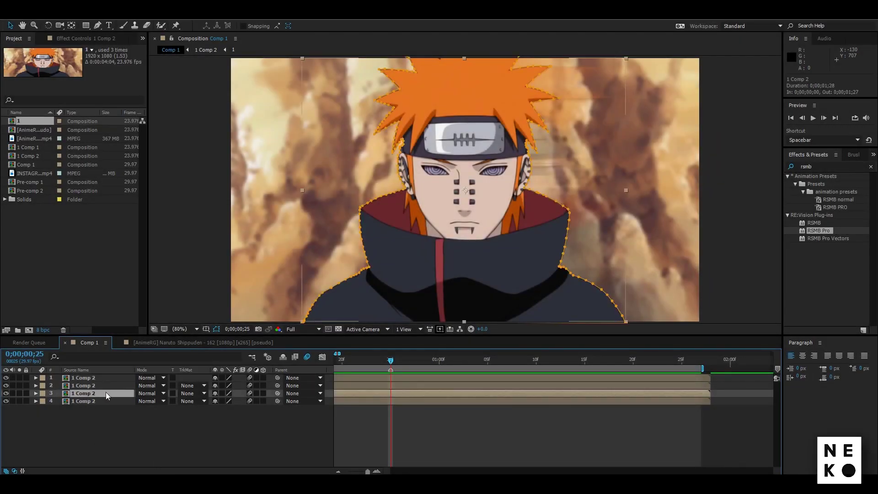
key(p)
right_click(85, 401)
click(112, 326)
Keyframe layer 3's X Position at 0;00;00;25 and set it to 213 fourteen frames ahead, at 0;00;01;09.
click(58, 401)
key(Page_Down)
key(Page_Down)
key(Page_Down)
key(Page_Down)
key(Page_Down)
key(Page_Down)
key(Page_Down)
key(Page_Down)
key(Page_Down)
key(Page_Down)
key(Page_Down)
key(Page_Down)
key(Page_Down)
key(Page_Down)
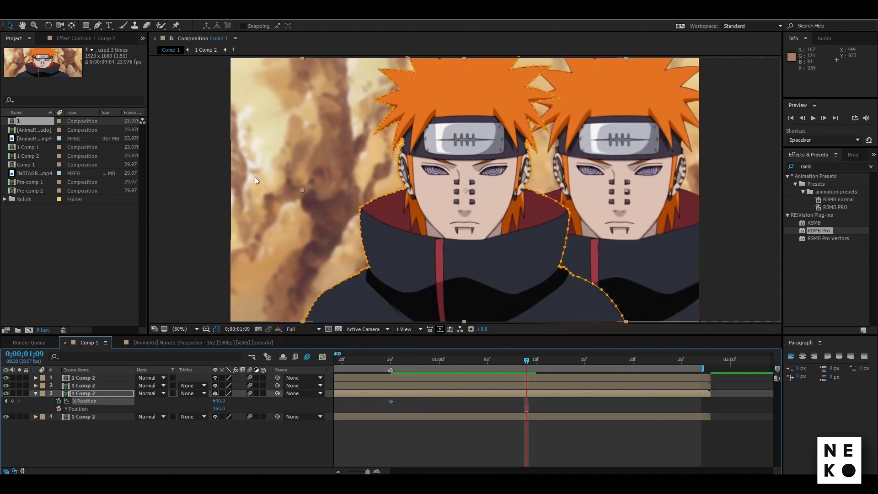
drag(219, 402, 44, 422)
Apply Easy Ease to layer 3's X Position keyframes, shape the graph to drop steeply and level off, and preview from 0;00;00;25.
drag(554, 409, 381, 396)
key(F9)
click(322, 356)
click(426, 393)
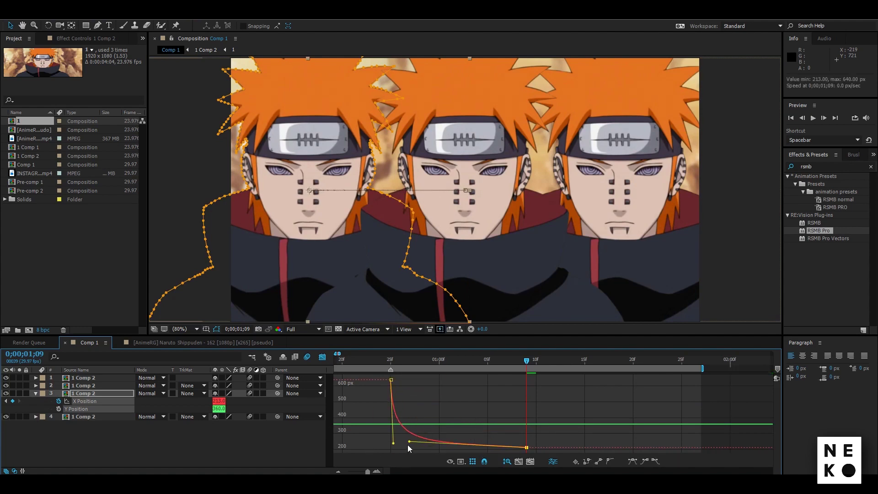
click(390, 361)
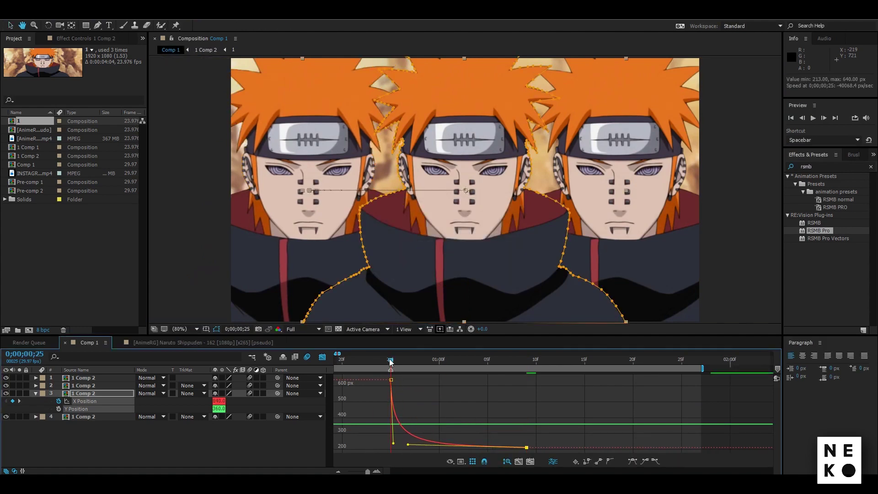
key(space)
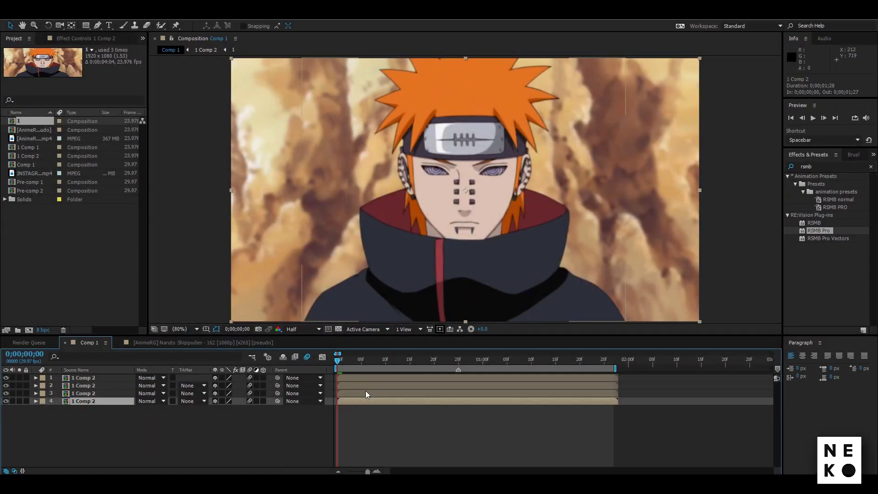
Pre-compose all four 1 Comp 2 layers into a new composition named Pre-comp 3, moving all attributes into it.
drag(366, 391, 363, 375)
shift+click(363, 375)
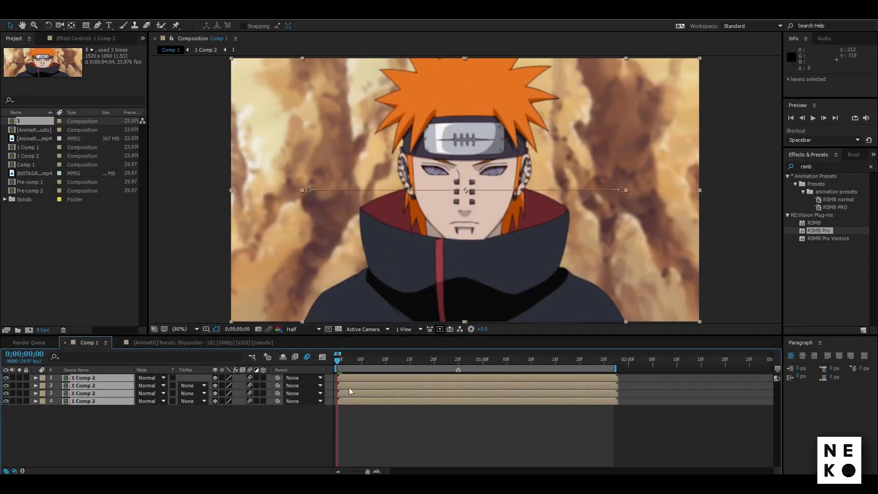
right_click(350, 388)
click(366, 307)
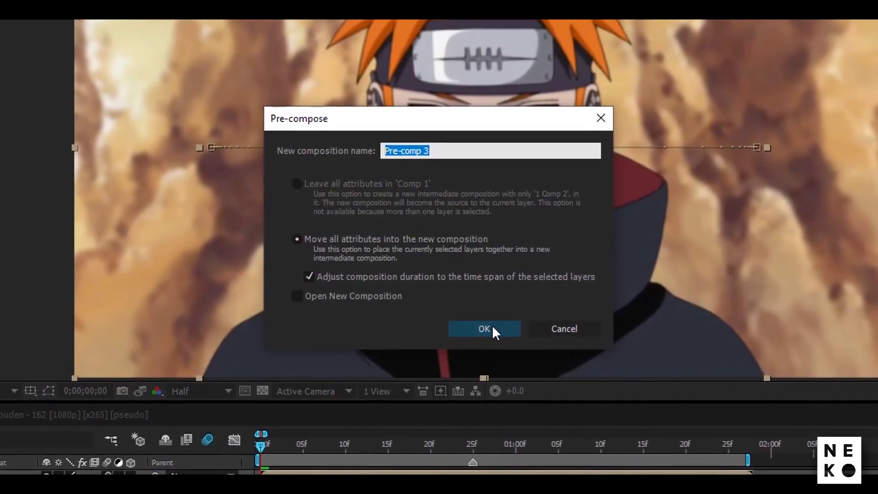
click(492, 325)
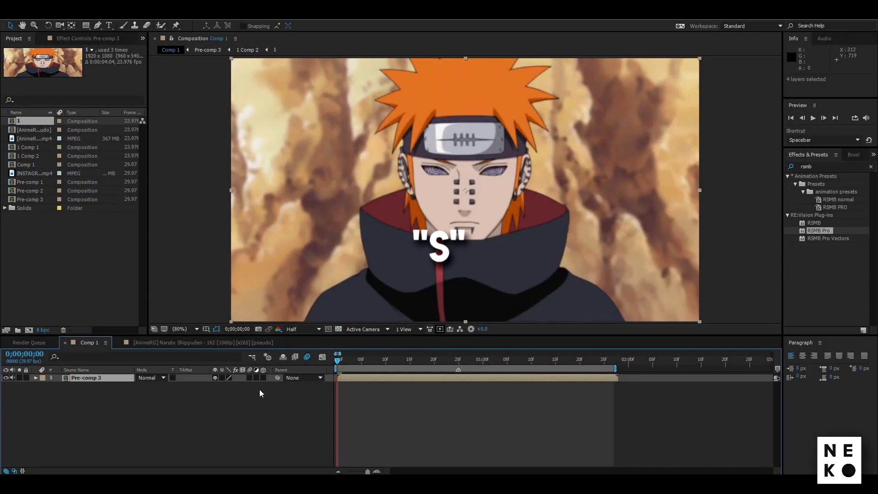
Keyframe Pre-comp 3's Scale on the first frame and set it to 200% at 0;00;00;25.
click(58, 386)
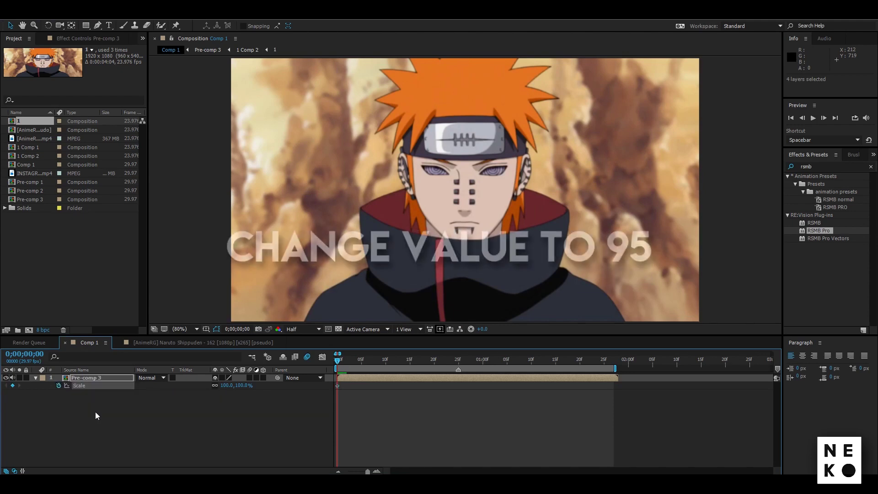
drag(338, 360, 459, 360)
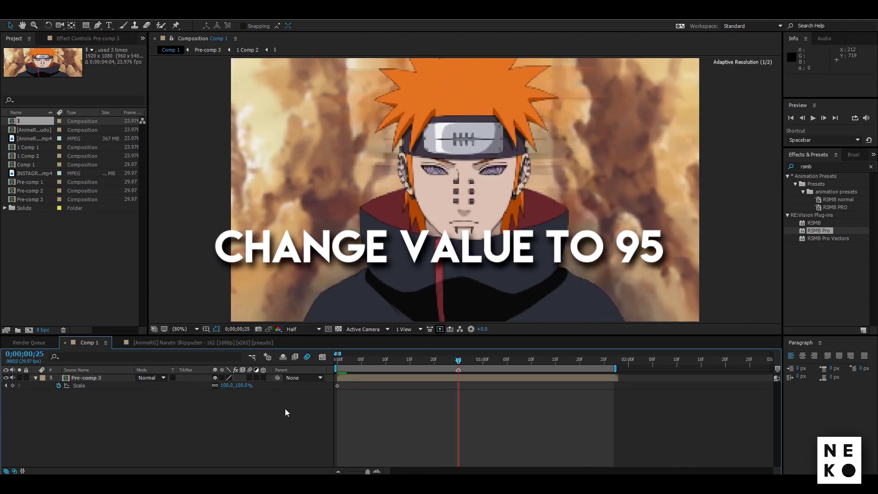
click(13, 386)
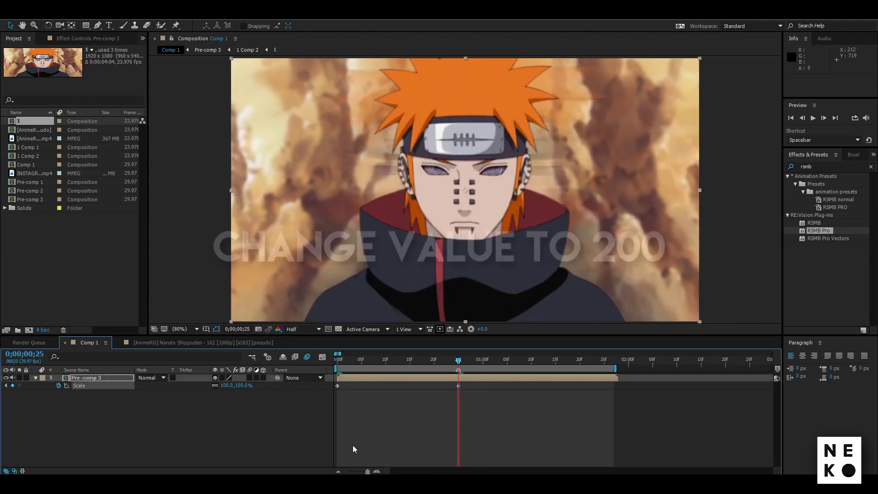
click(242, 386)
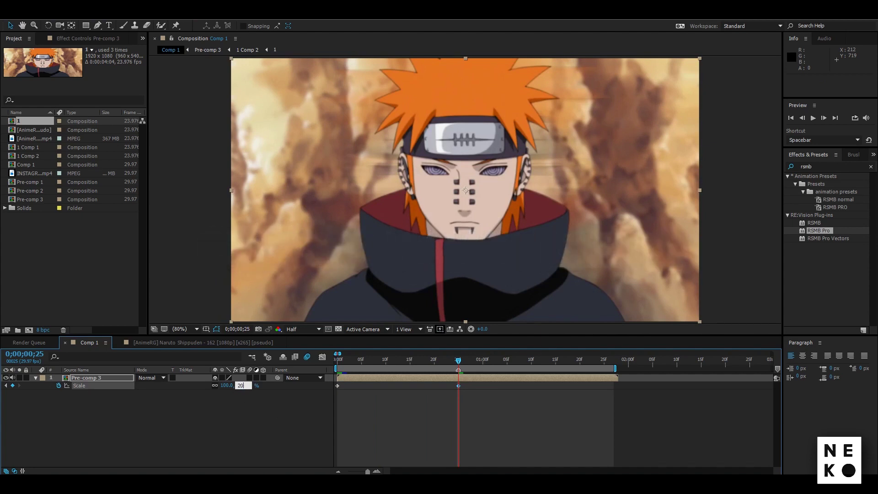
key(Return)
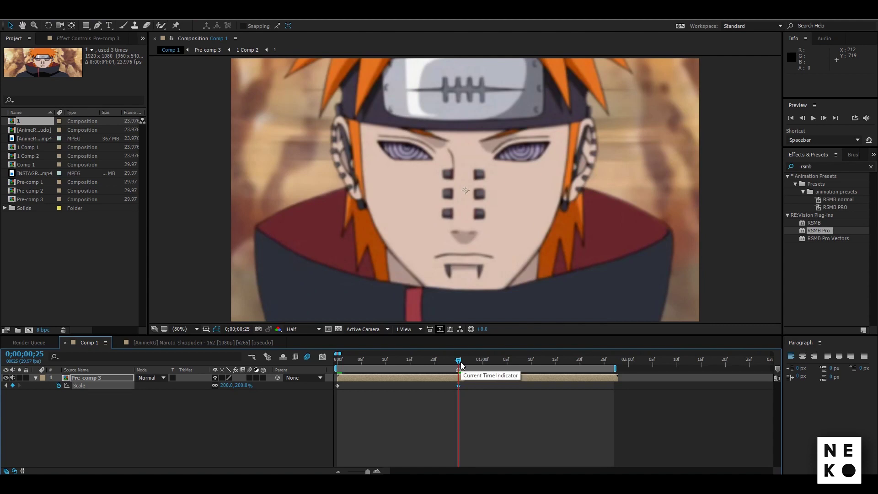
Go ten frames back to 0;00;00;15 and set Pre-comp 3's Scale to 100% there.
key(Page_Up)
key(Page_Up)
key(Page_Up)
key(Page_Up)
key(Page_Up)
key(Page_Up)
key(Page_Up)
key(Page_Up)
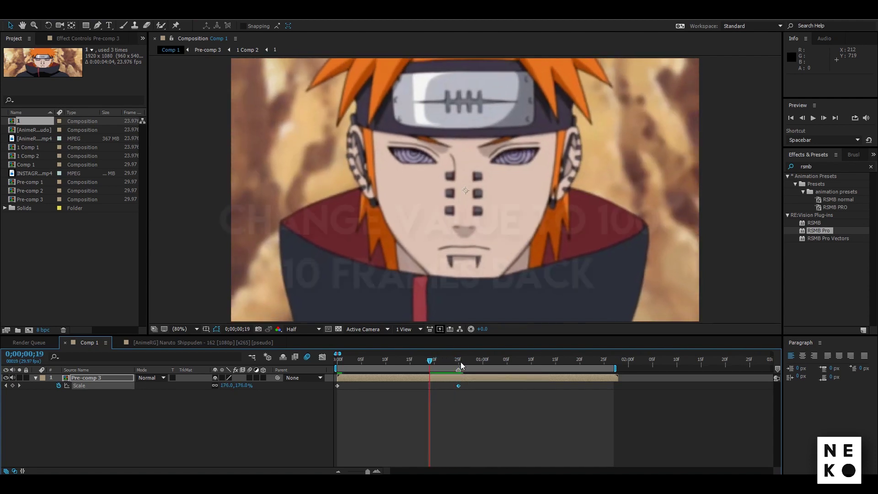
key(Page_Up)
key(Page_Up)
click(226, 386)
text(100)
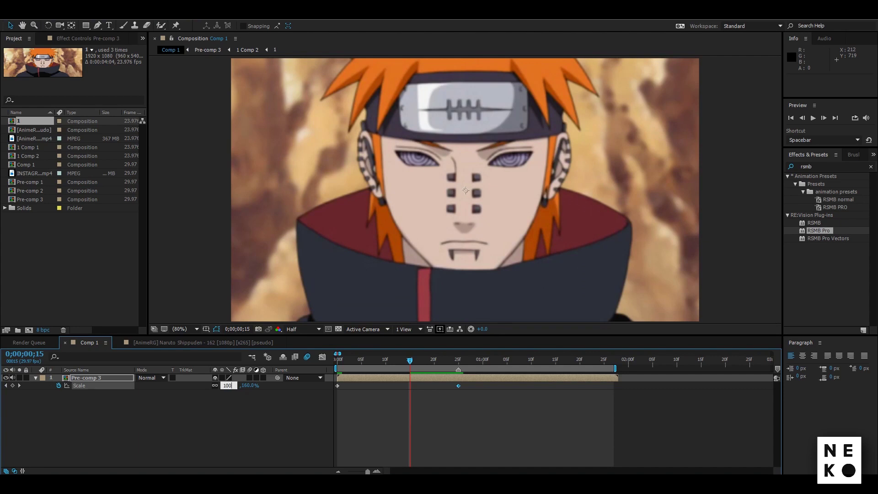
key(Return)
Set Pre-comp 3's Scale to 102% at 0;00;01;05 and to 100% on the last frame, 0;00;01;27.
drag(412, 364, 458, 362)
key(space)
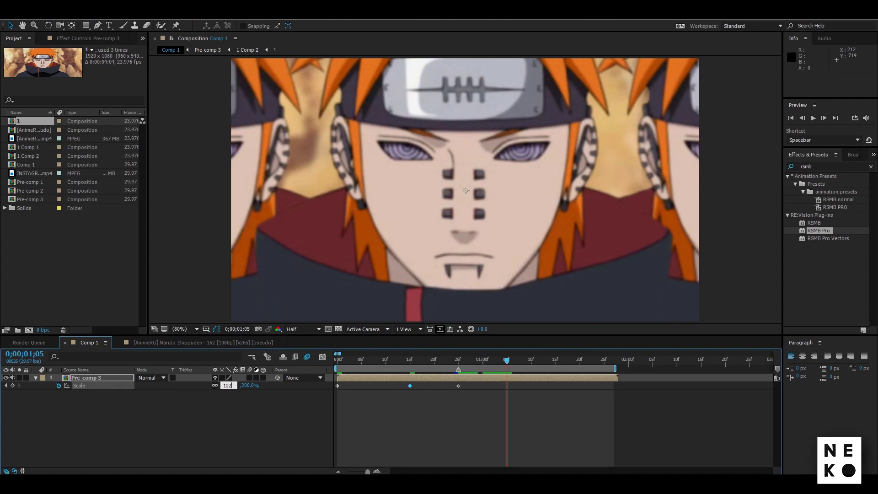
key(Return)
drag(508, 363, 614, 364)
click(243, 385)
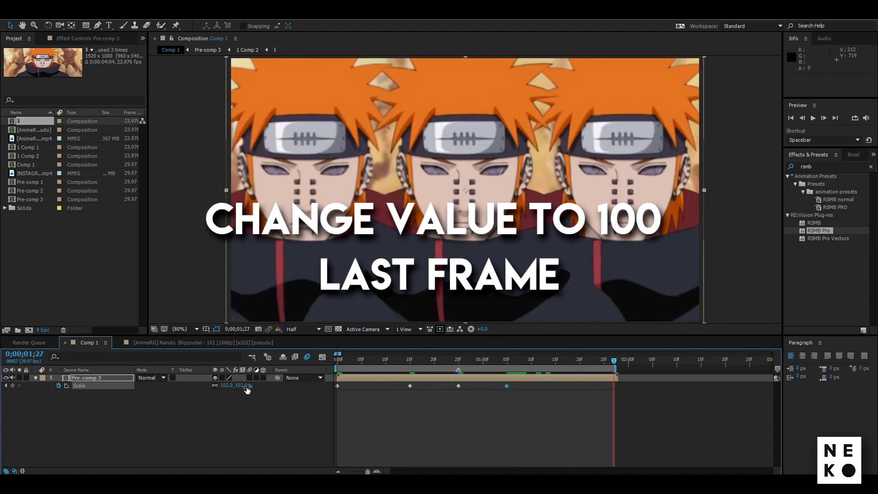
text(10)
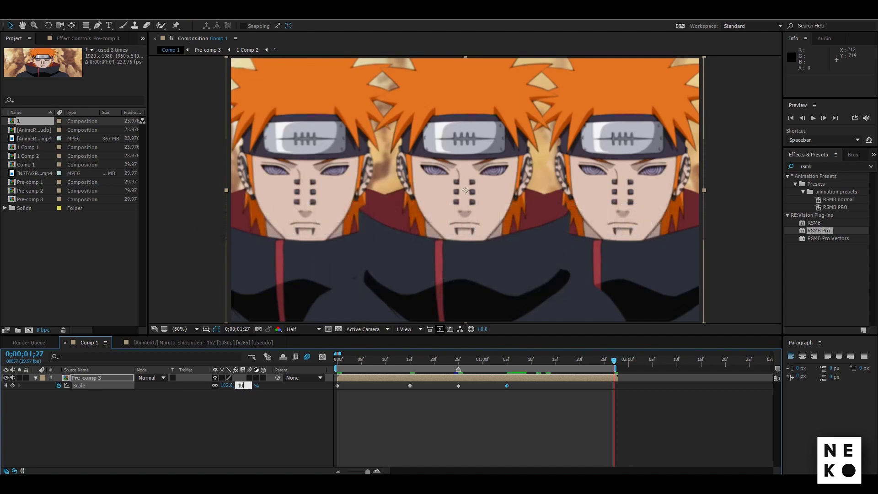
key(Return)
Apply Easy Ease to all of Pre-comp 3's Scale keyframes and tilt the first keyframe's outgoing handle upward in the value graph.
drag(498, 390, 299, 379)
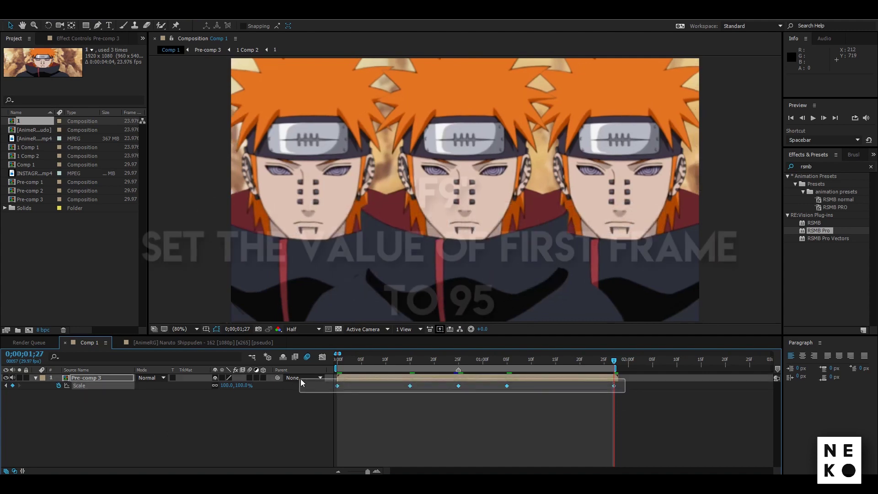
key(F9)
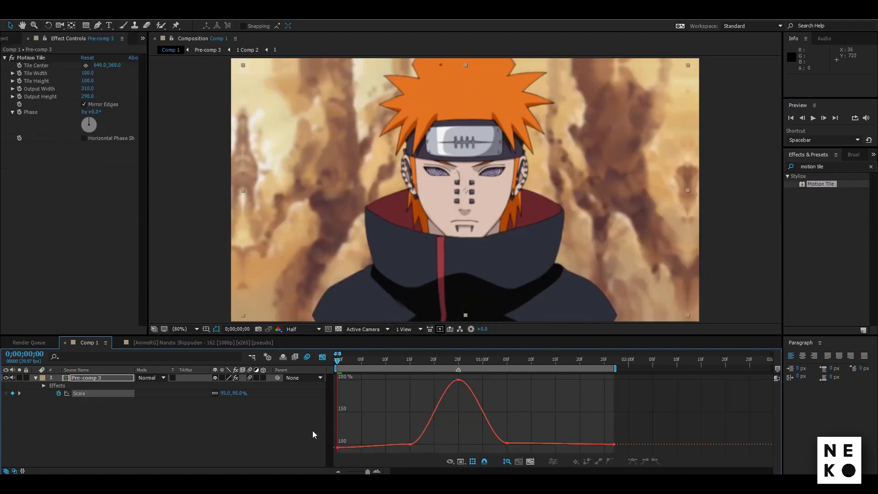
click(312, 430)
drag(637, 417, 318, 387)
click(377, 471)
double_click(337, 448)
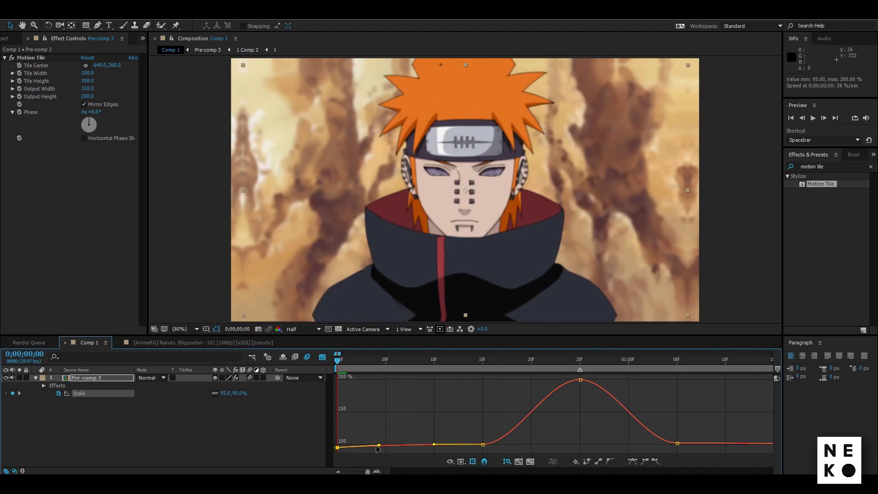
Shape the Scale value graph into a sharp symmetrical spike at 0;00;00;25 and preview the animation.
drag(337, 360, 510, 379)
click(510, 380)
drag(445, 446, 509, 445)
click(607, 445)
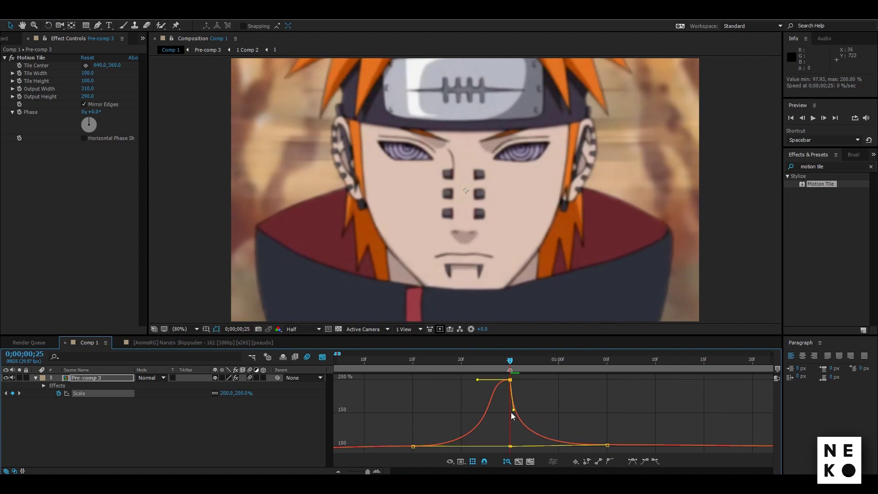
drag(523, 408, 503, 427)
drag(477, 380, 513, 431)
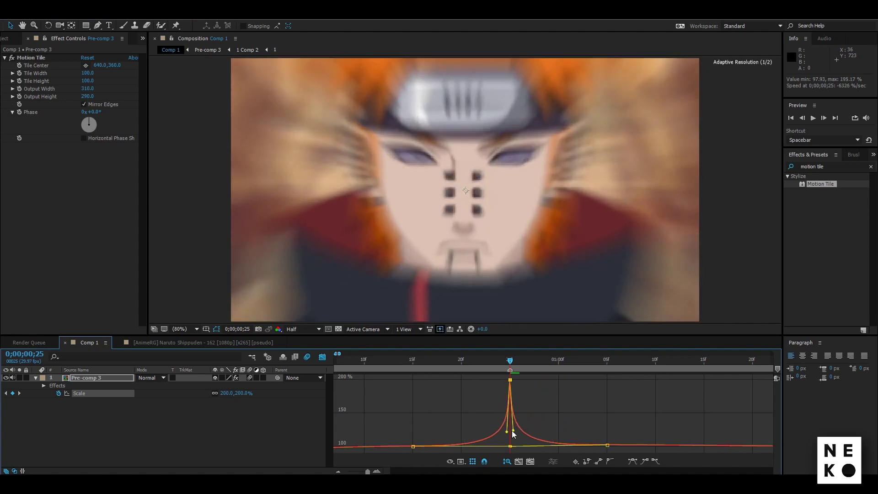
click(397, 360)
key(space)
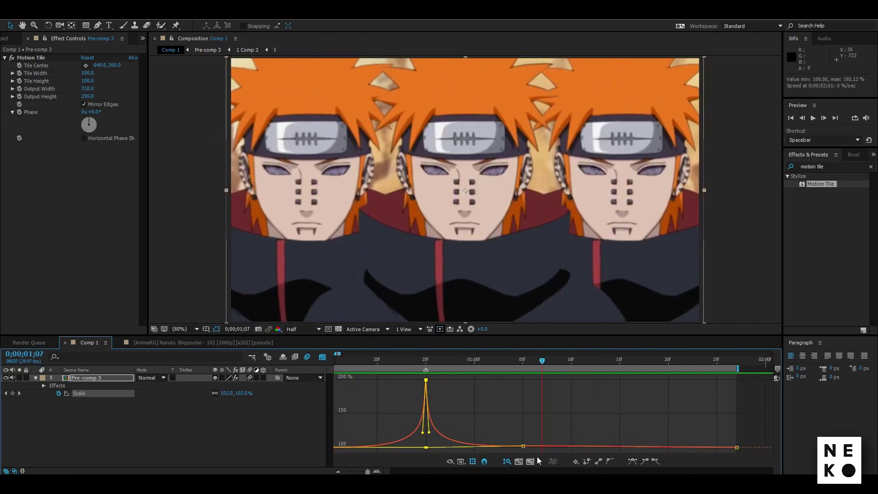
Smooth the Scale curve through the 0;00;01;05 keyframe into a gentle continuous descent, preview it, and close the graph editor.
drag(537, 456, 523, 456)
click(379, 472)
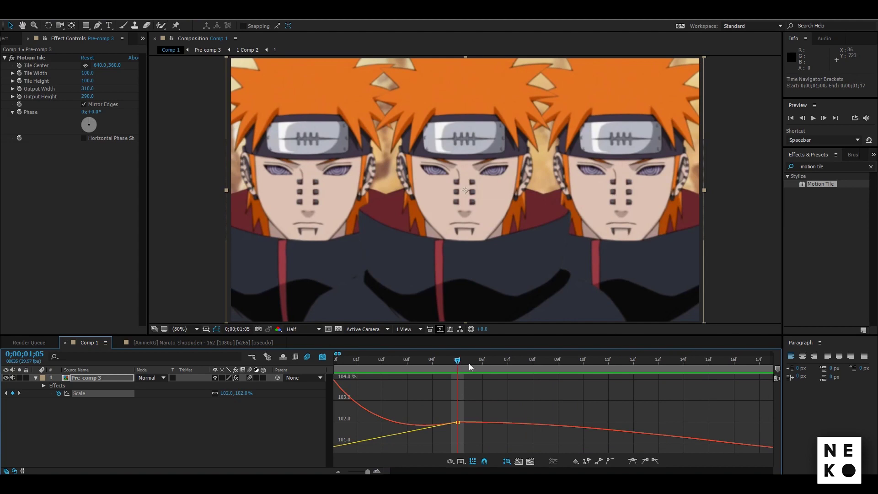
click(458, 422)
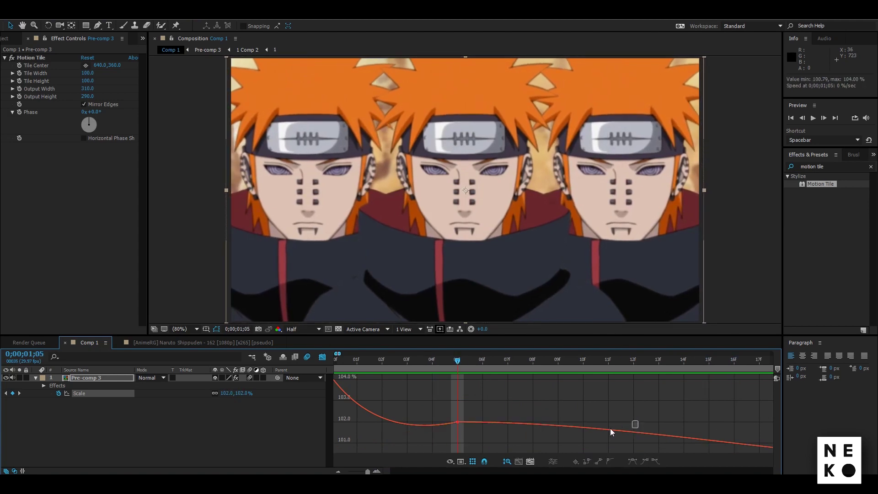
click(457, 422)
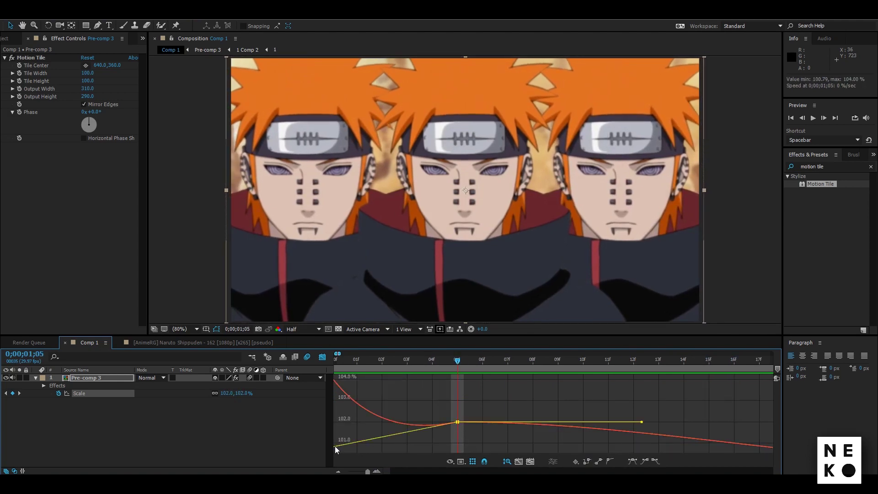
click(338, 471)
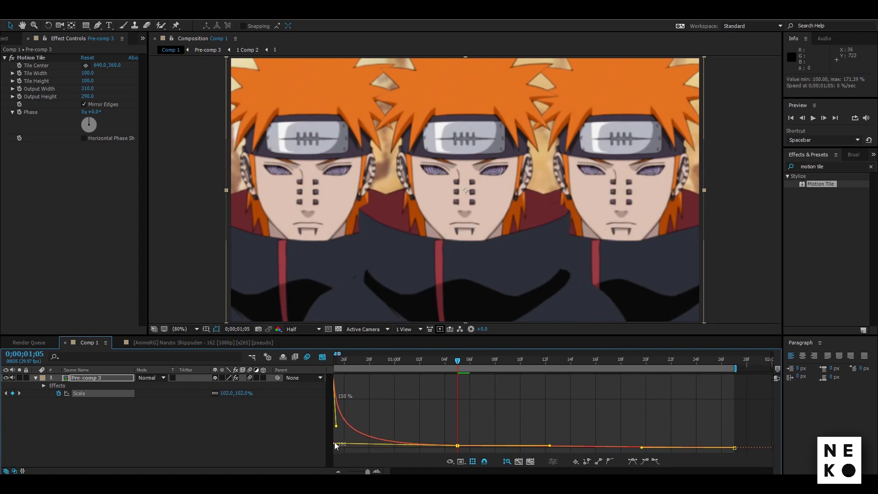
click(377, 471)
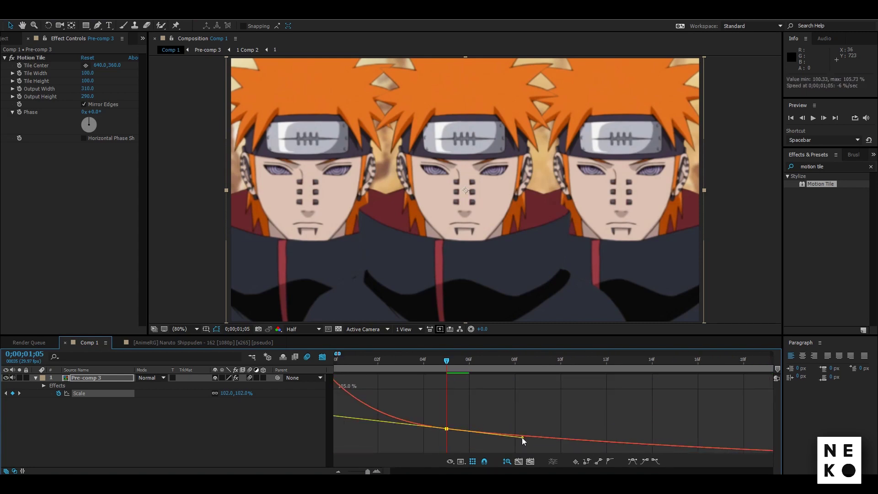
key(space)
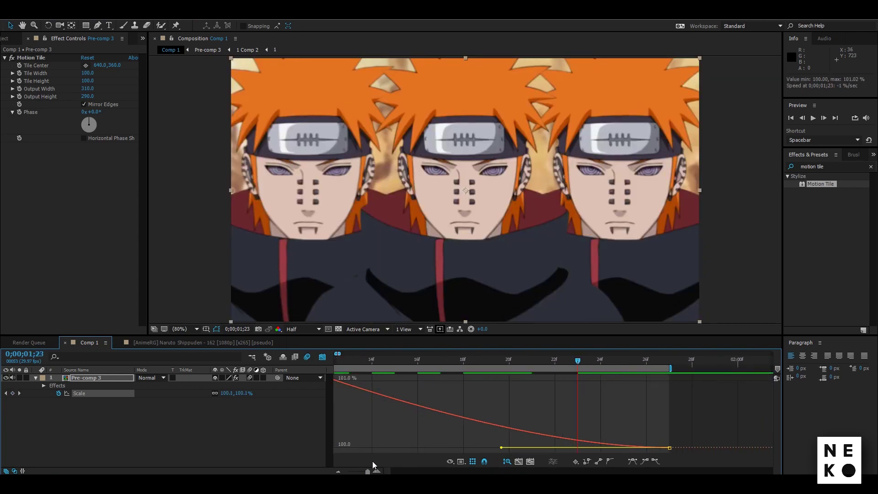
click(338, 471)
click(338, 471)
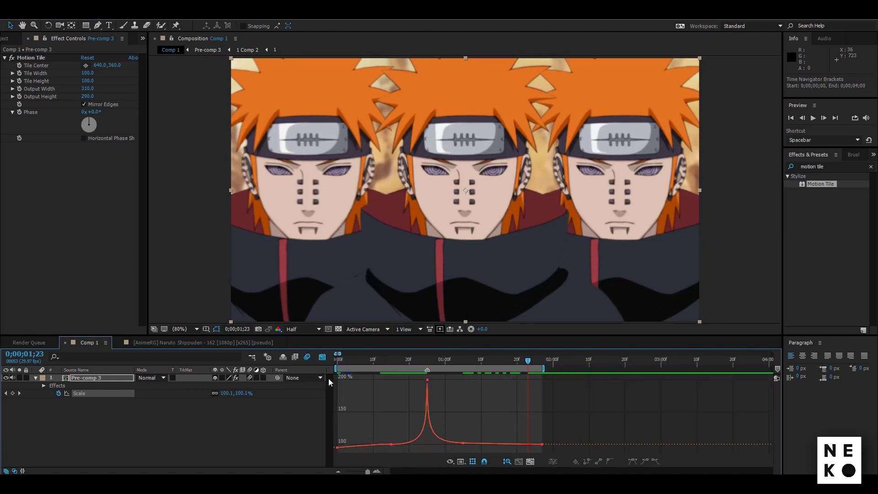
click(323, 357)
click(125, 415)
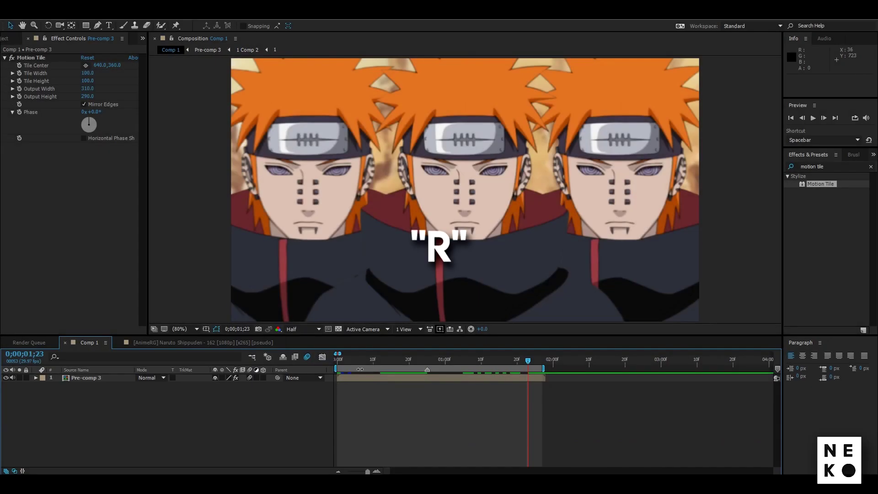
Keyframe Pre-comp 3's Rotation on the first frame with a value of 3°.
key(Home)
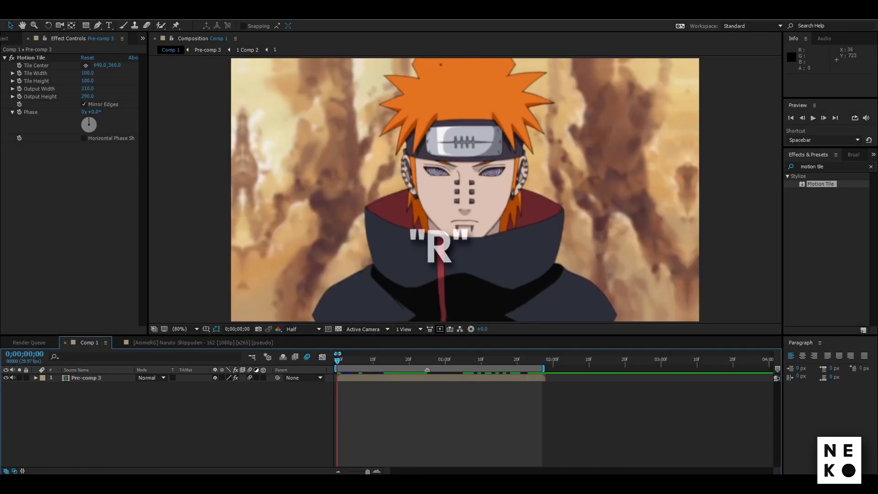
click(56, 379)
key(r)
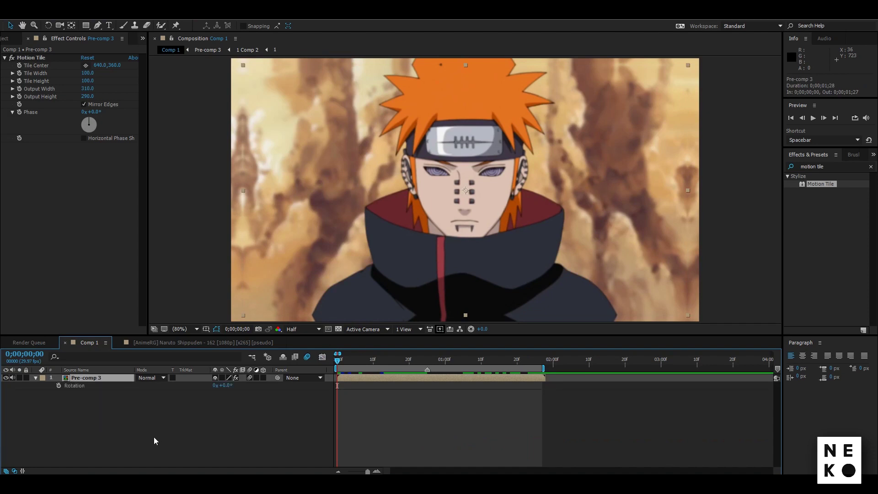
click(59, 386)
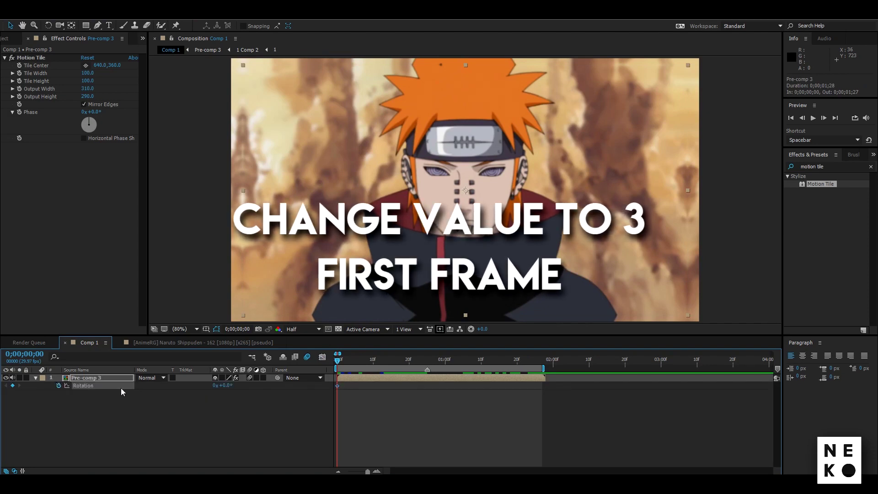
click(221, 387)
text(3)
key(Return)
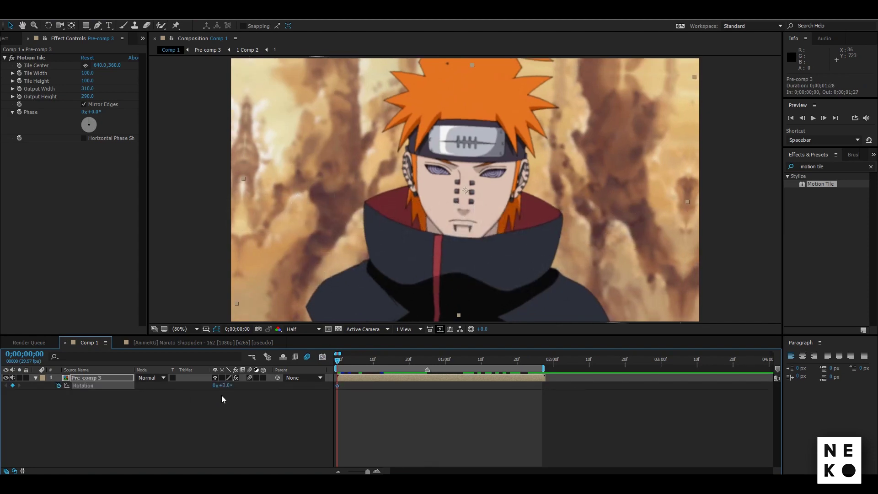
Set Pre-comp 3's Rotation to -7° at 0;00;00;25.
drag(340, 362, 427, 384)
click(224, 385)
text(-7)
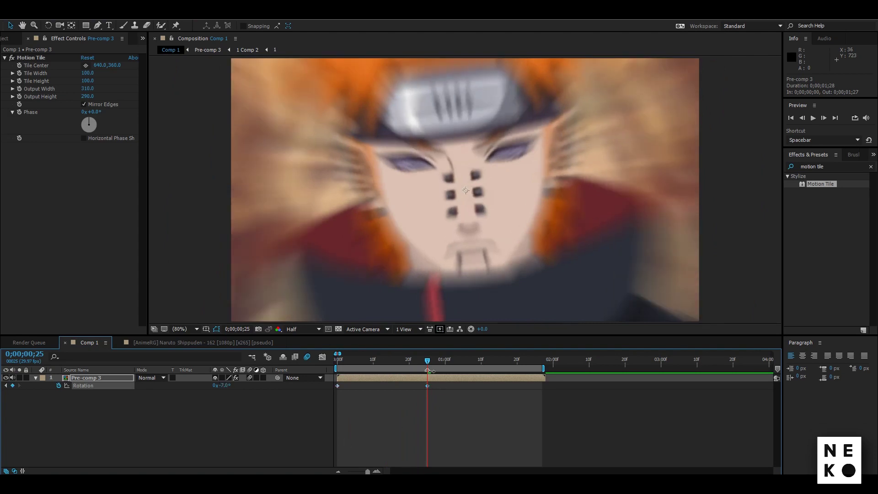
Go twelve frames forward to 0;00;01;07 and set Pre-comp 3's Rotation to 0°.
key(Page_Down)
key(Page_Down)
key(Page_Down)
key(Page_Down)
key(Page_Down)
key(Page_Down)
key(Page_Down)
key(Page_Down)
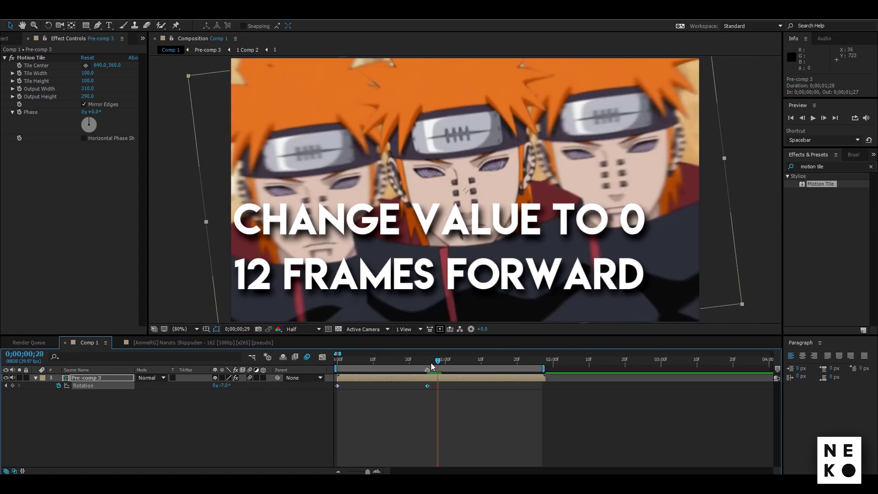
key(Page_Down)
key(Page_Down)
key(Page_Down)
key(Page_Down)
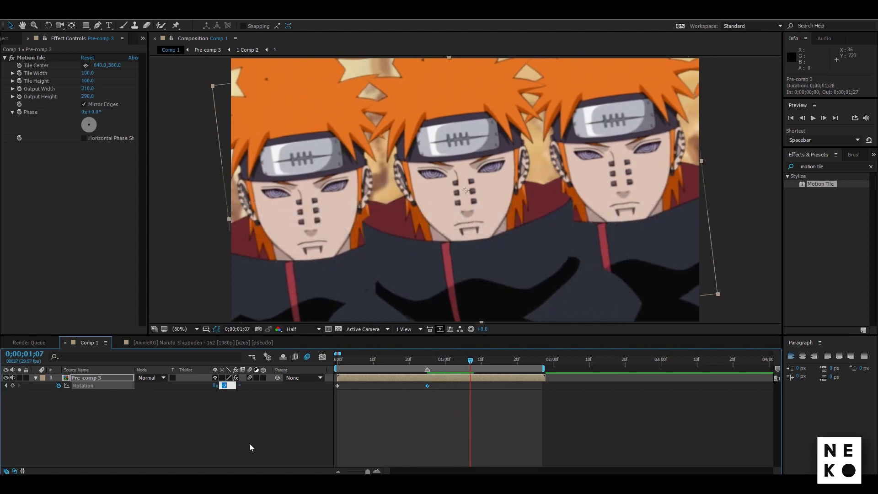
key(Return)
Set Pre-comp 3's Rotation to 1° at the end of the work area, 0;00;01;26.
drag(473, 362, 541, 382)
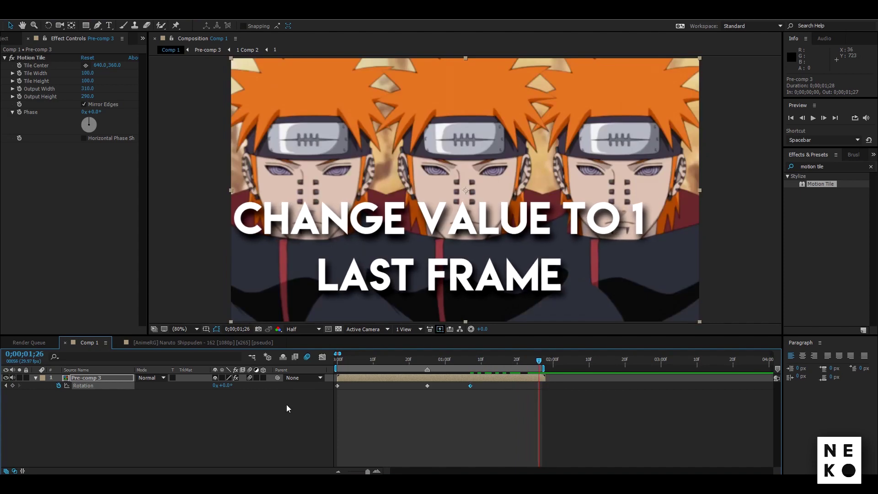
click(224, 386)
text(1)
key(Return)
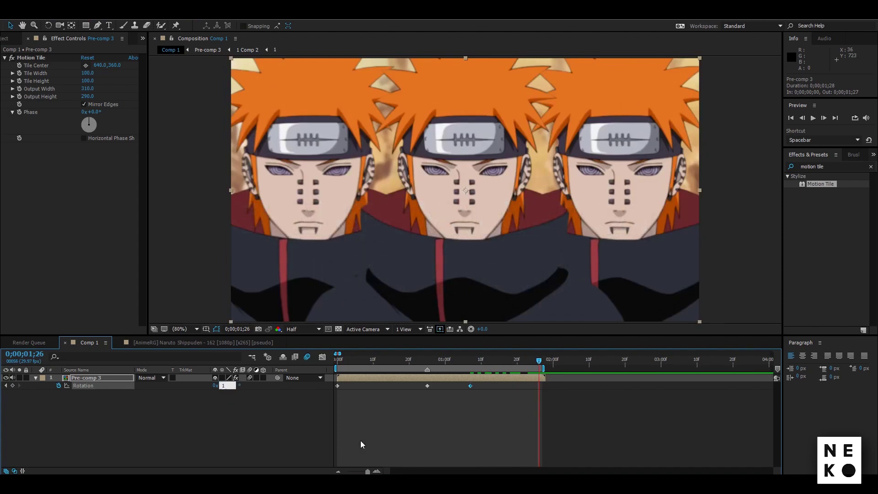
Apply Easy Ease to all four Rotation keyframes of Pre-comp 3 and show their value curve in the graph editor.
drag(558, 399, 409, 381)
drag(322, 386, 322, 386)
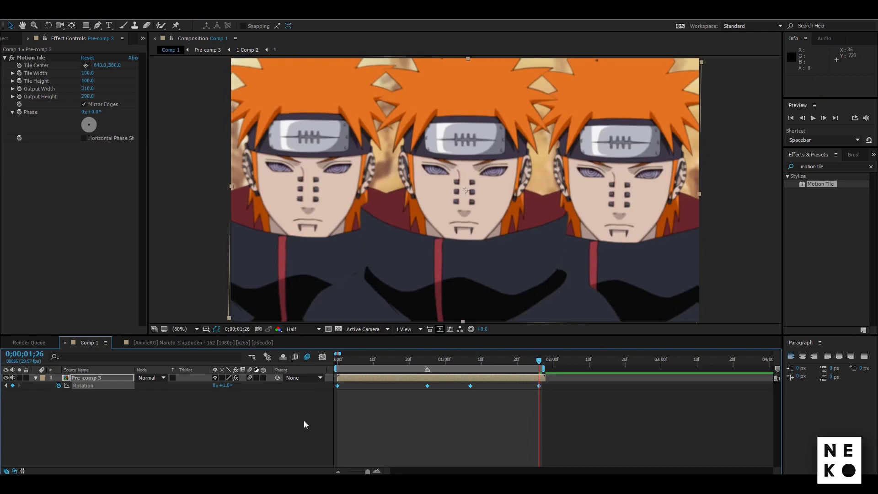
key(F9)
click(322, 357)
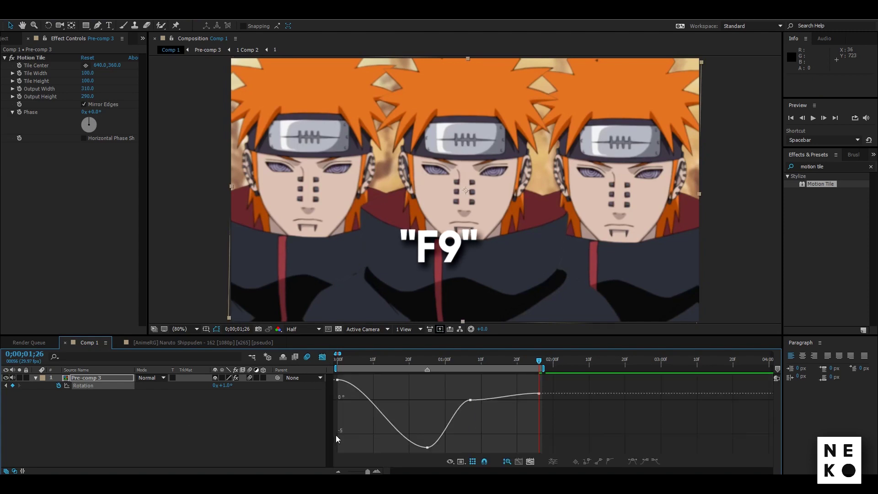
Shape the Rotation curve into a sharp dip at 0;00;00;25 with steep handles, smooth its final rise, and preview it.
click(338, 360)
click(427, 447)
drag(399, 447, 438, 403)
drag(442, 447, 413, 401)
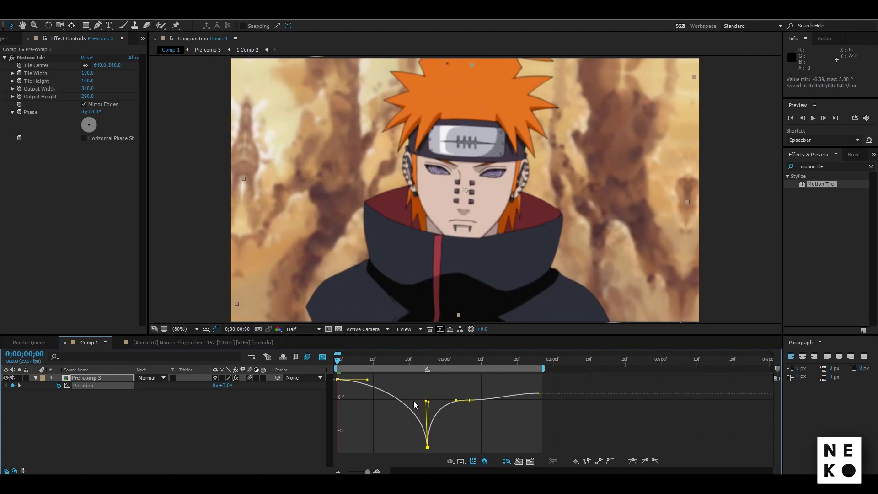
click(471, 401)
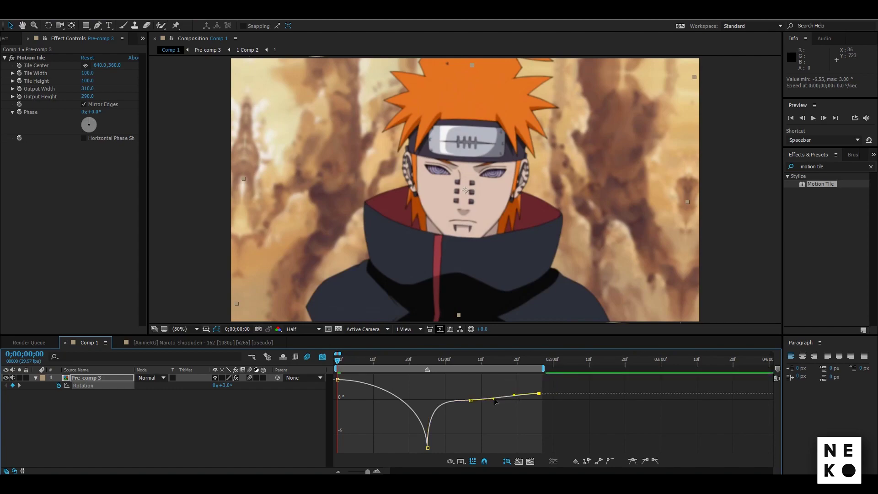
key(space)
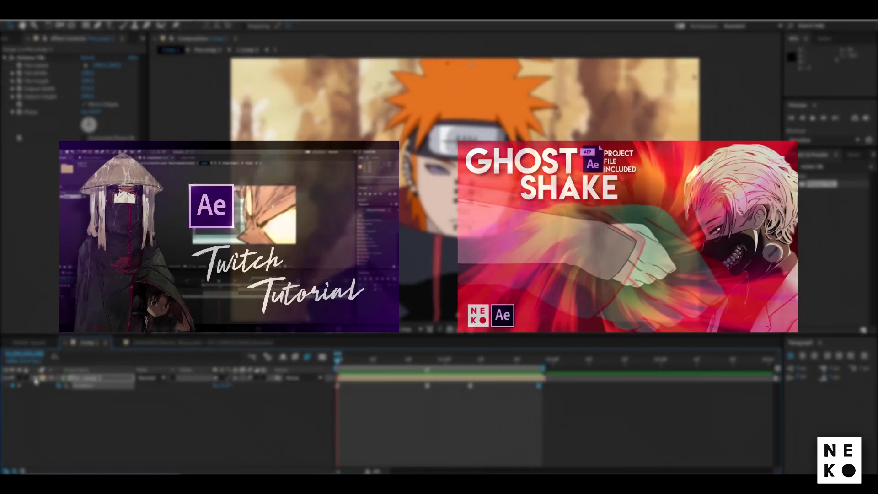
Add an adjustment layer above Pre-comp 3 and apply the Twitch effect to it.
right_click(60, 405)
mouse_move(114, 385)
click(206, 457)
click(427, 361)
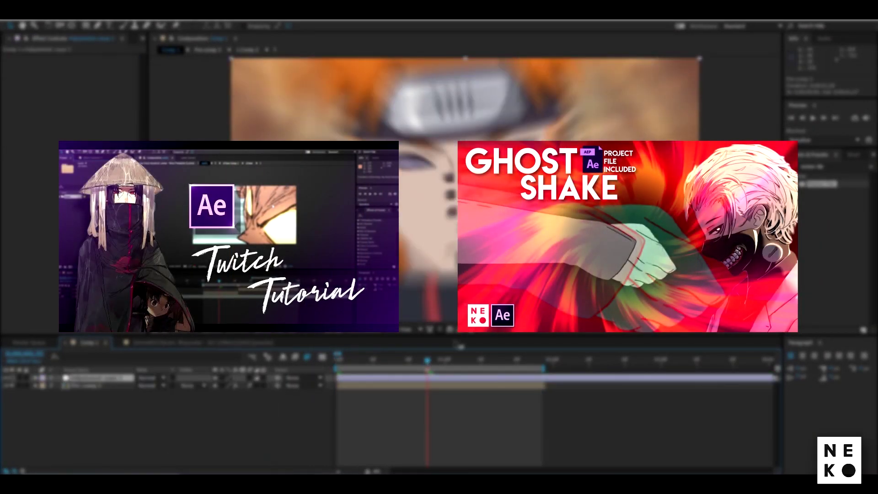
click(823, 166)
text(twitch)
drag(816, 239, 437, 379)
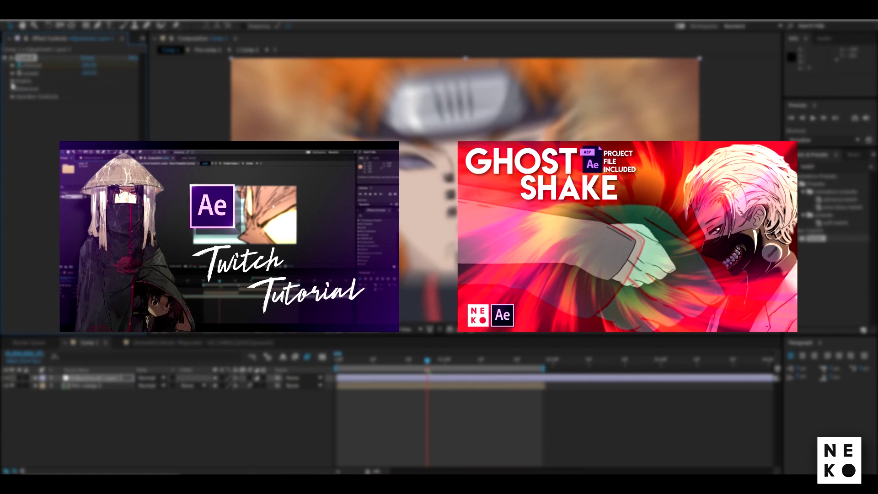
Enable Blur, Light, Scale and Slide in the Twitch effect and expand its operator controls.
click(12, 82)
key(u)
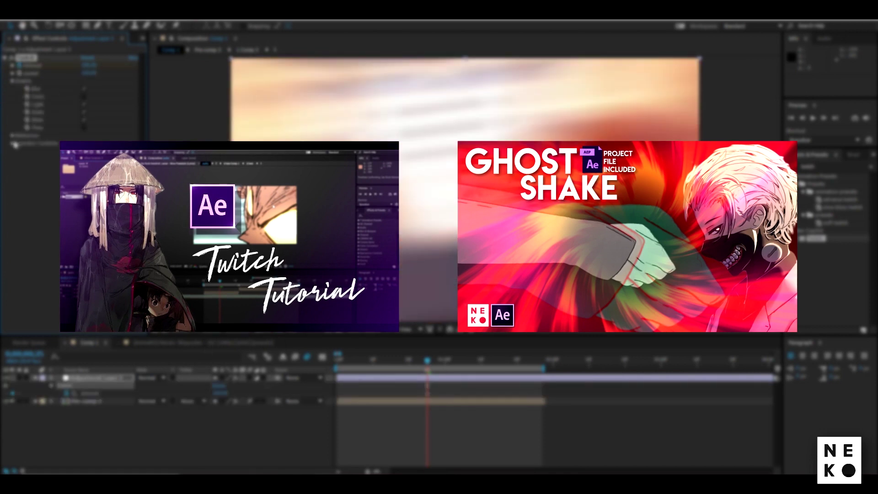
click(12, 143)
click(20, 151)
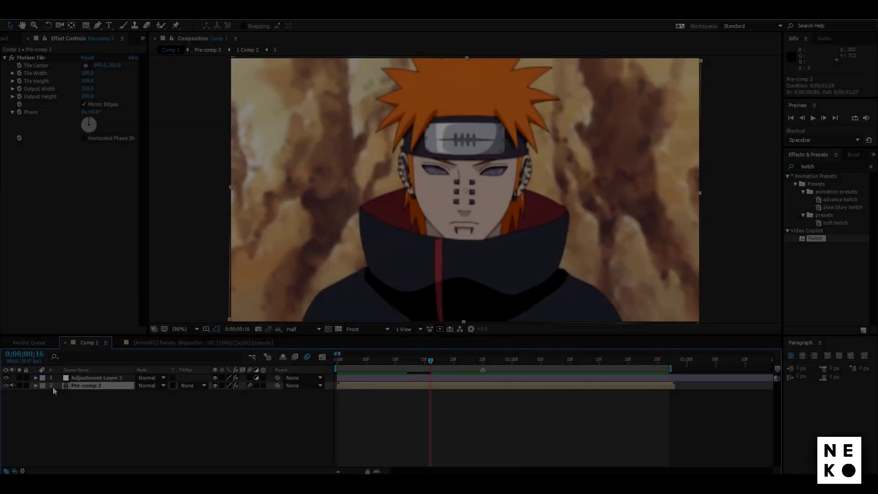
Add another adjustment layer directly above Pre-comp 3 and apply the Warp effect to it.
right_click(53, 387)
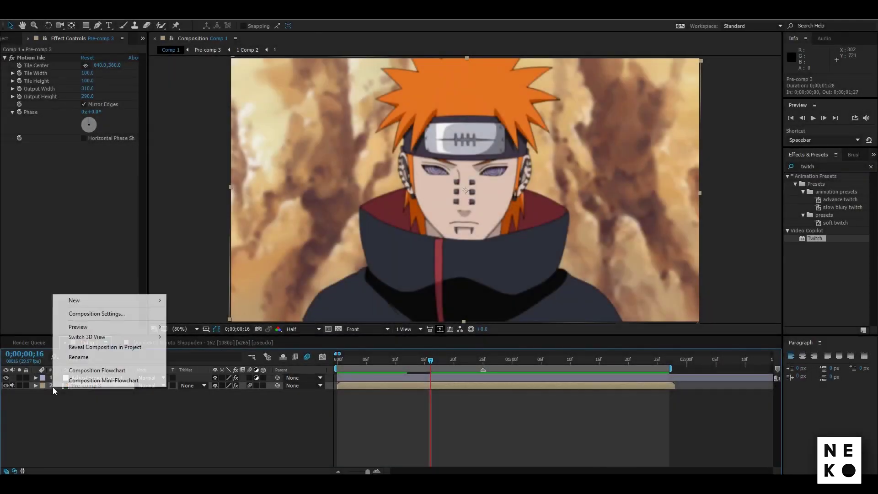
mouse_move(126, 304)
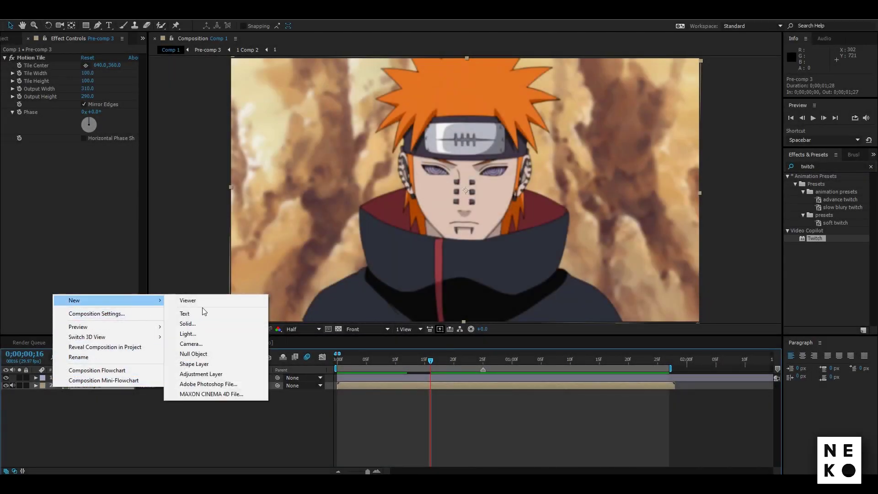
click(204, 374)
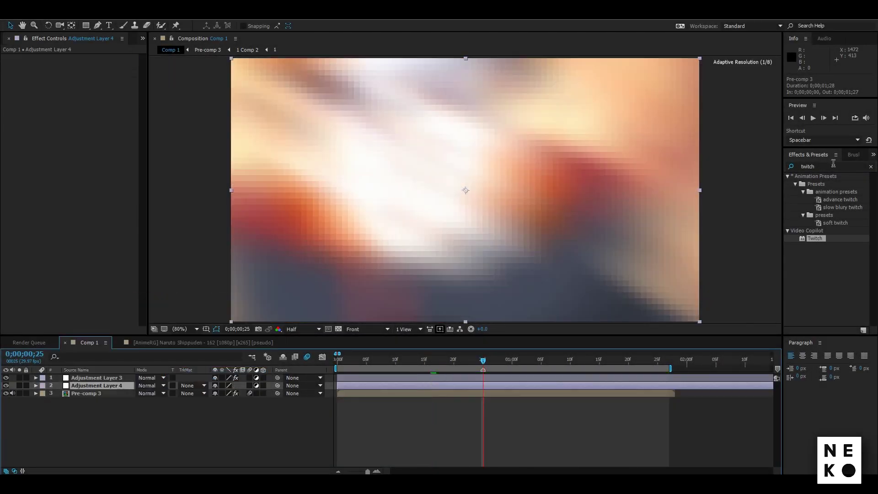
text(wa)
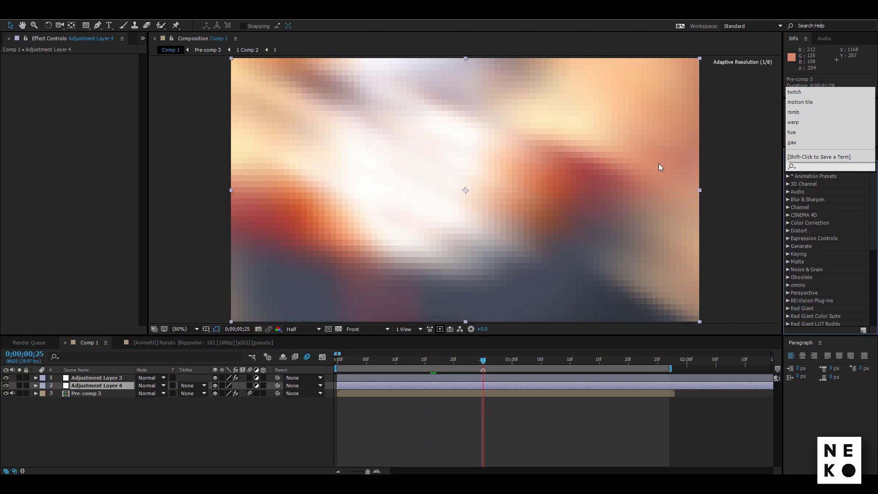
text(rp)
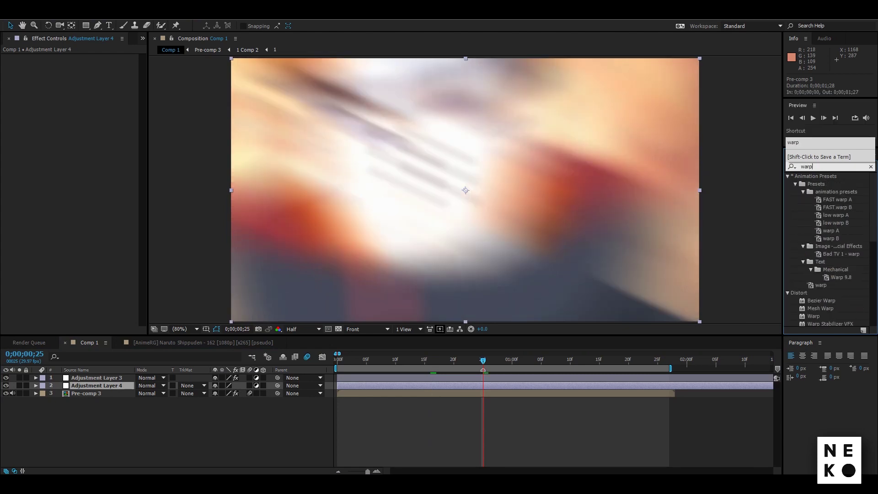
drag(813, 316, 462, 386)
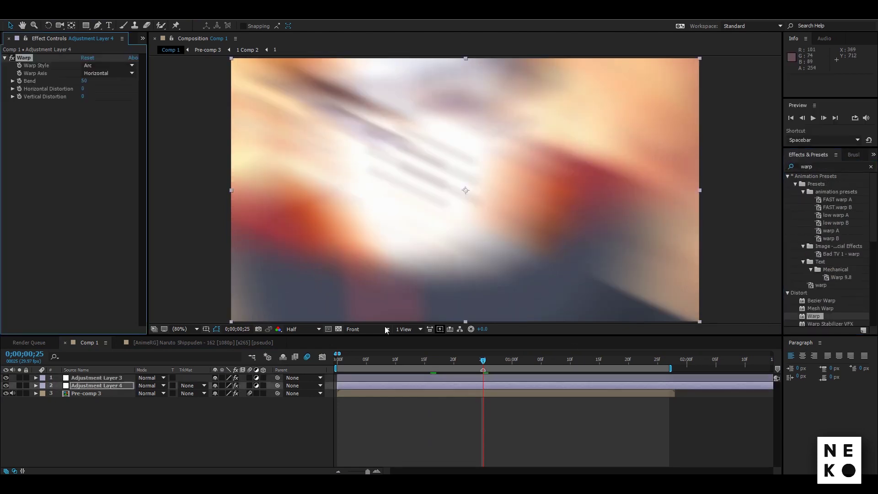
Set the Warp effect's style to FishEye and its Bend to 0.
click(108, 66)
click(106, 186)
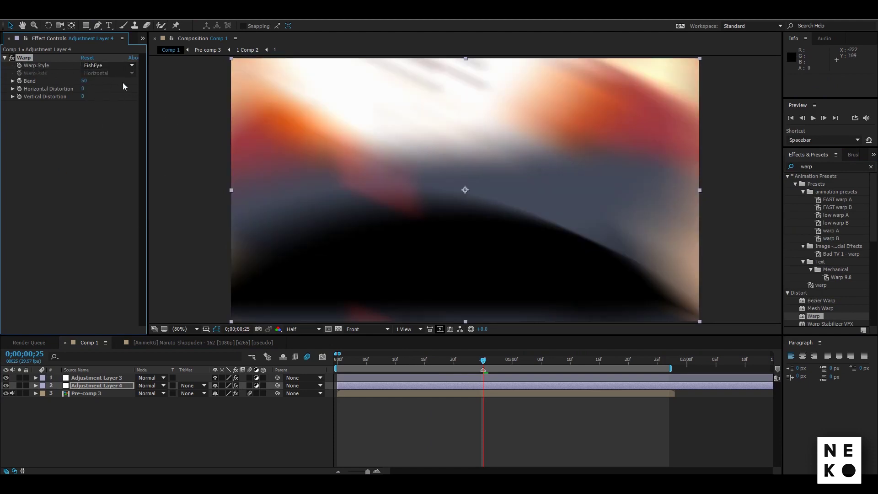
click(88, 83)
text(0)
key(Return)
click(484, 384)
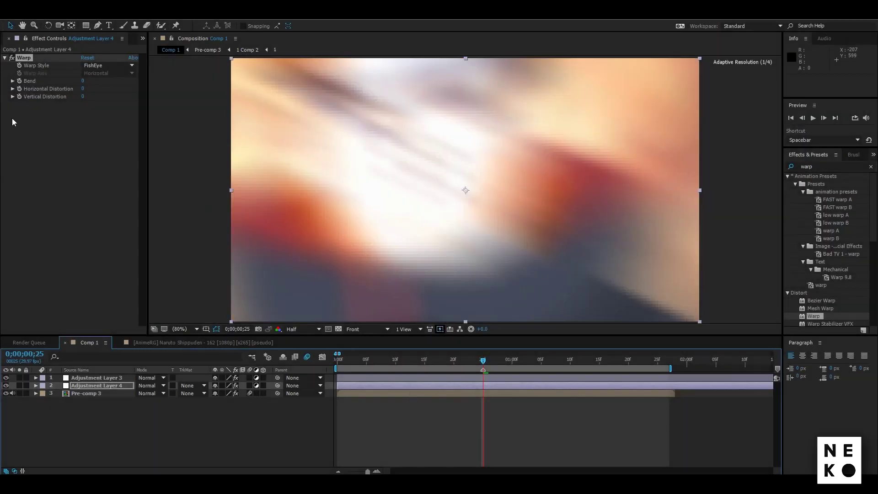
Keyframe the Warp effect's Bend at 0;00;00;25 and again five frames earlier at 0;00;00;20.
click(20, 81)
key(u)
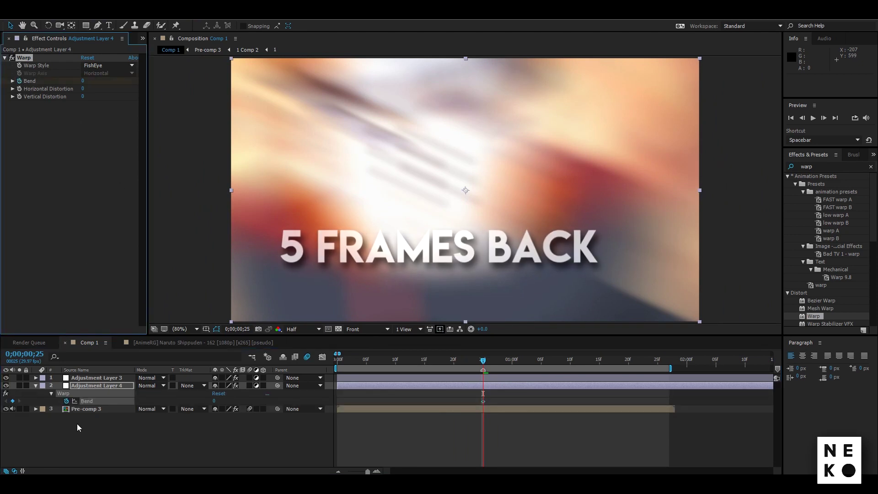
key(Page_Up)
key(Page_Up)
key(Page_Up)
key(Page_Up)
key(Page_Up)
click(13, 401)
Add another Bend keyframe five frames after the 0;00;00;25 keyframe, at 0;00;01;00.
key(Page_Down)
key(Page_Down)
key(Page_Down)
key(Page_Down)
key(Page_Down)
key(Page_Down)
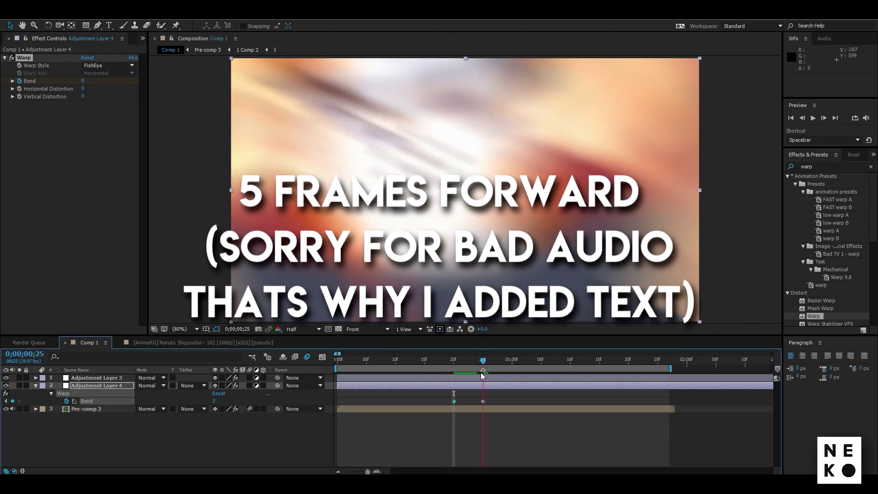
key(Page_Down)
key(Page_Down)
key(Page_Down)
key(Page_Down)
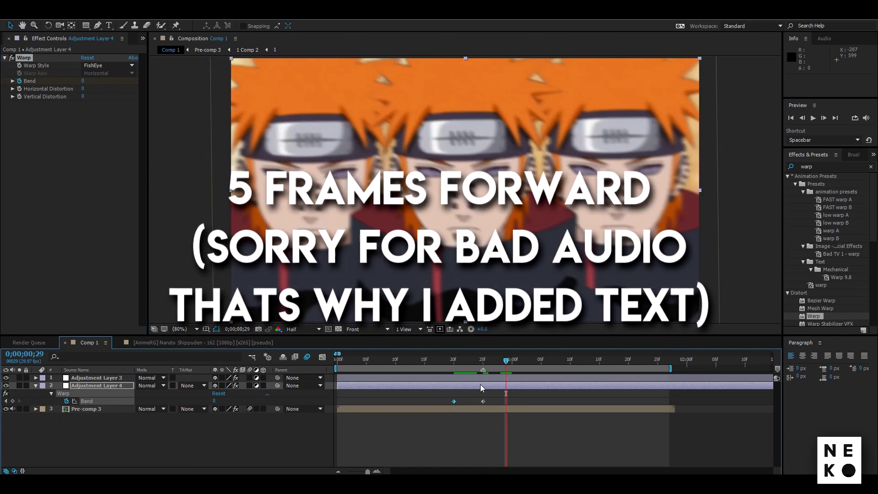
click(12, 401)
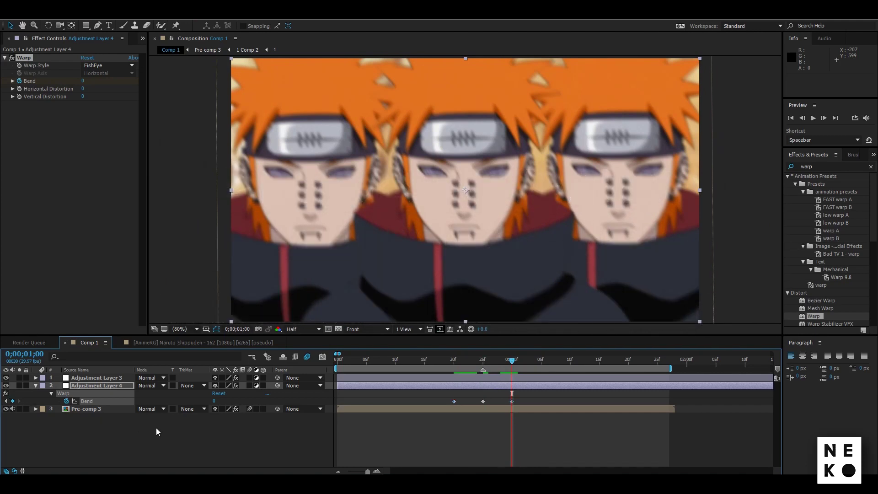
Set the Bend to -50 at 0;00;00;25 and apply Easy Ease to all three Bend keyframes.
click(484, 364)
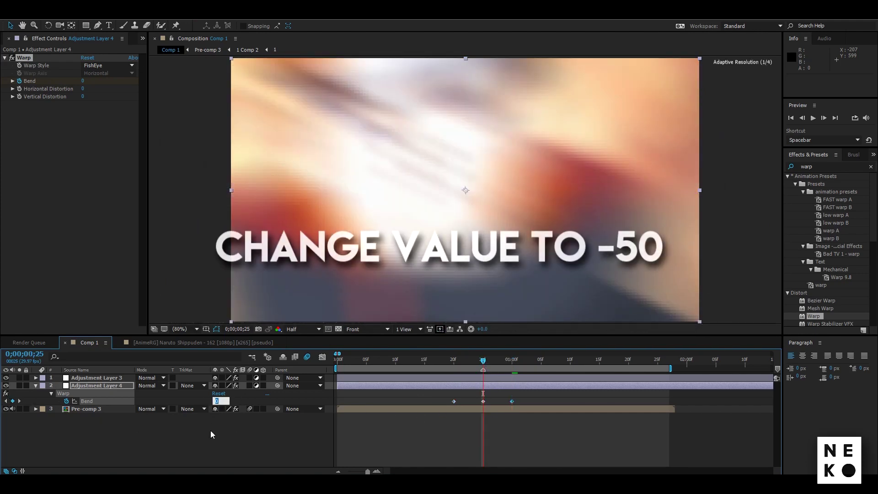
text(-5)
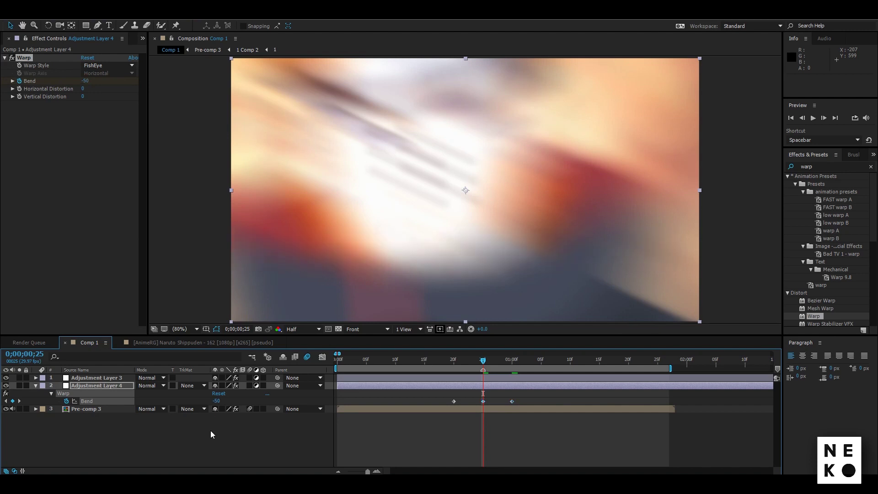
drag(547, 396, 448, 405)
key(F9)
Shape the Bend curve into a sharp spike at 0;00;00;25 by steepening both handles of the middle keyframe.
click(308, 357)
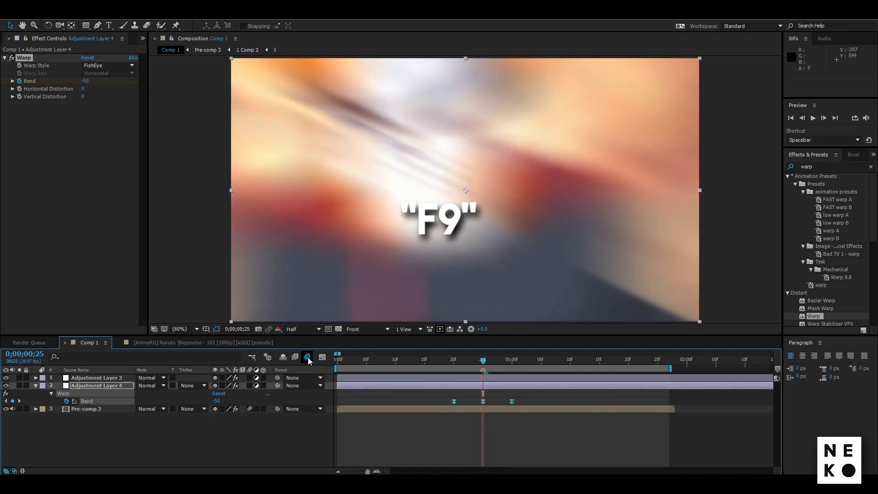
click(376, 471)
drag(464, 447, 479, 388)
drag(502, 447, 488, 381)
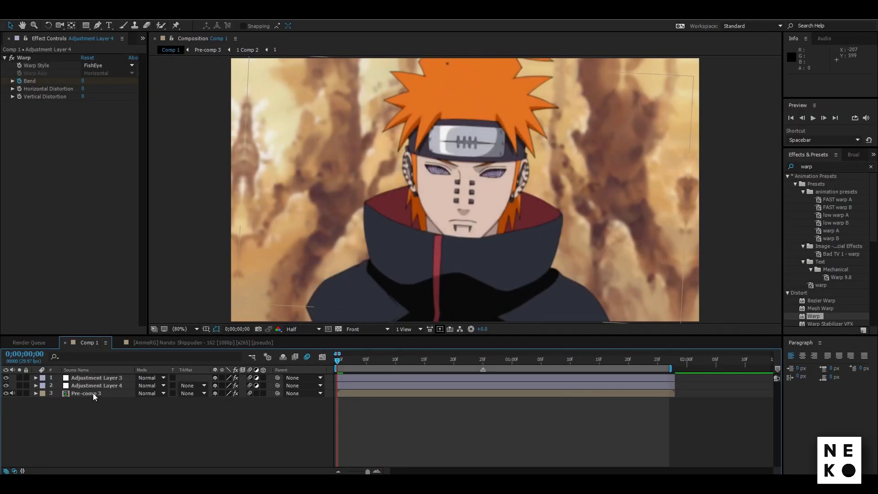
Pre-compose both adjustment layers and Pre-comp 3 as Pre-comp 4, moving all attributes into the new composition.
click(93, 393)
click(94, 386)
click(95, 375)
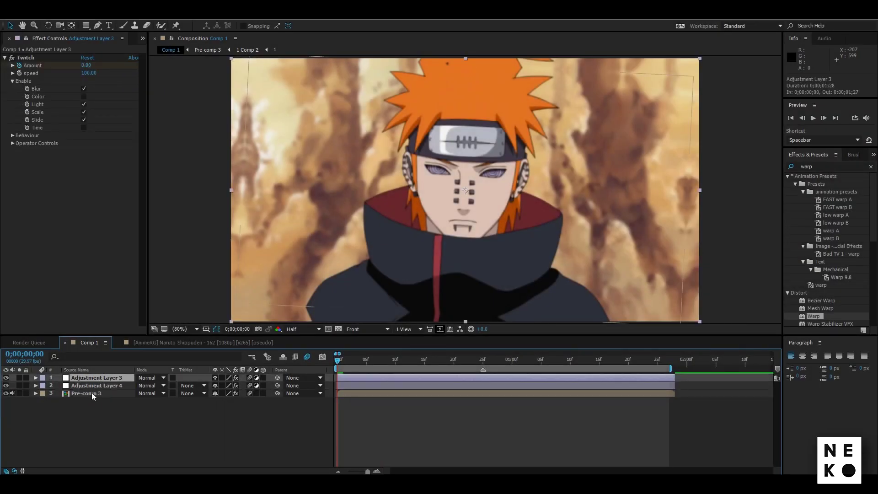
ctrl+click(92, 392)
ctrl+click(94, 385)
right_click(100, 382)
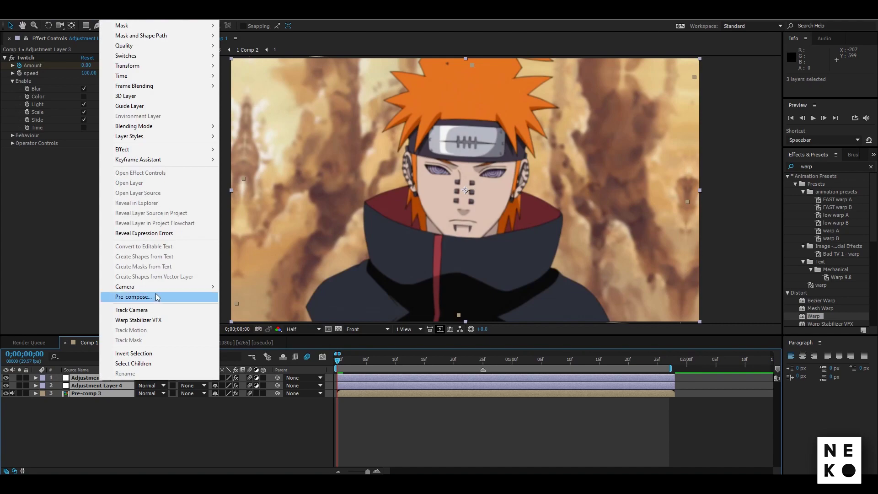
click(139, 297)
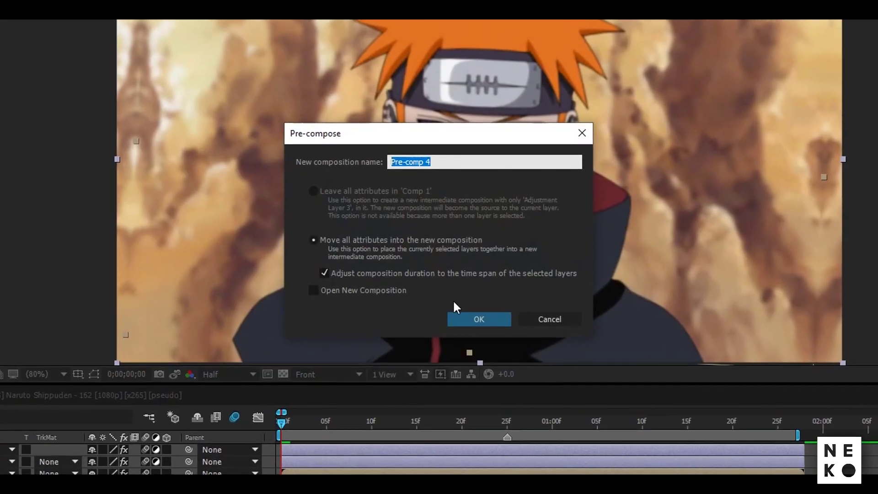
click(462, 324)
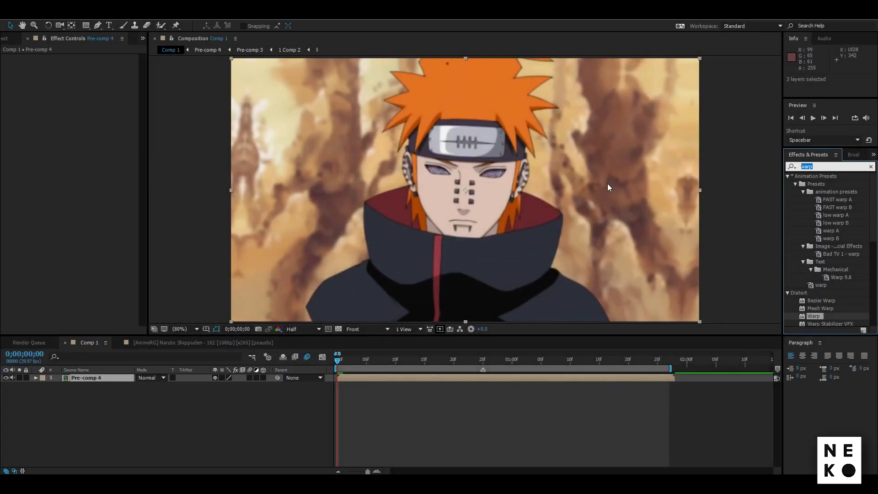
Apply the RSMB Pro effect to Pre-comp 4 and preview the composition.
text(Rsmb)
drag(810, 234, 354, 379)
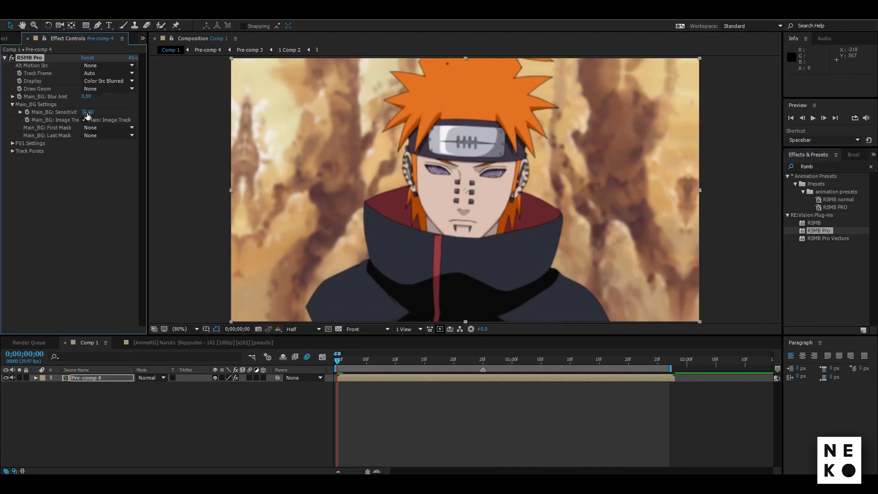
click(98, 178)
click(5, 58)
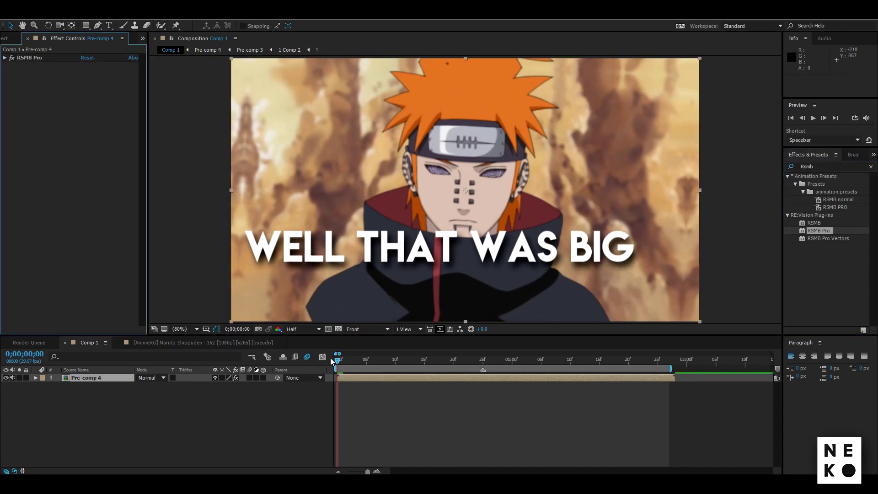
key(space)
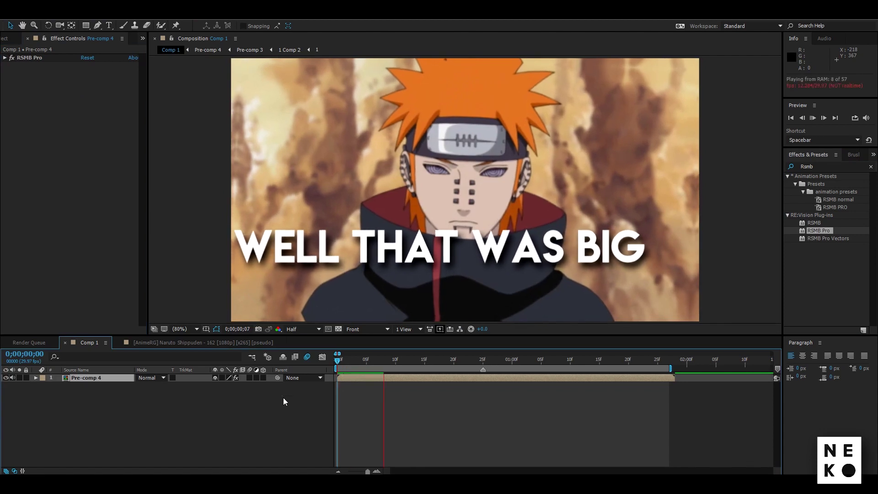